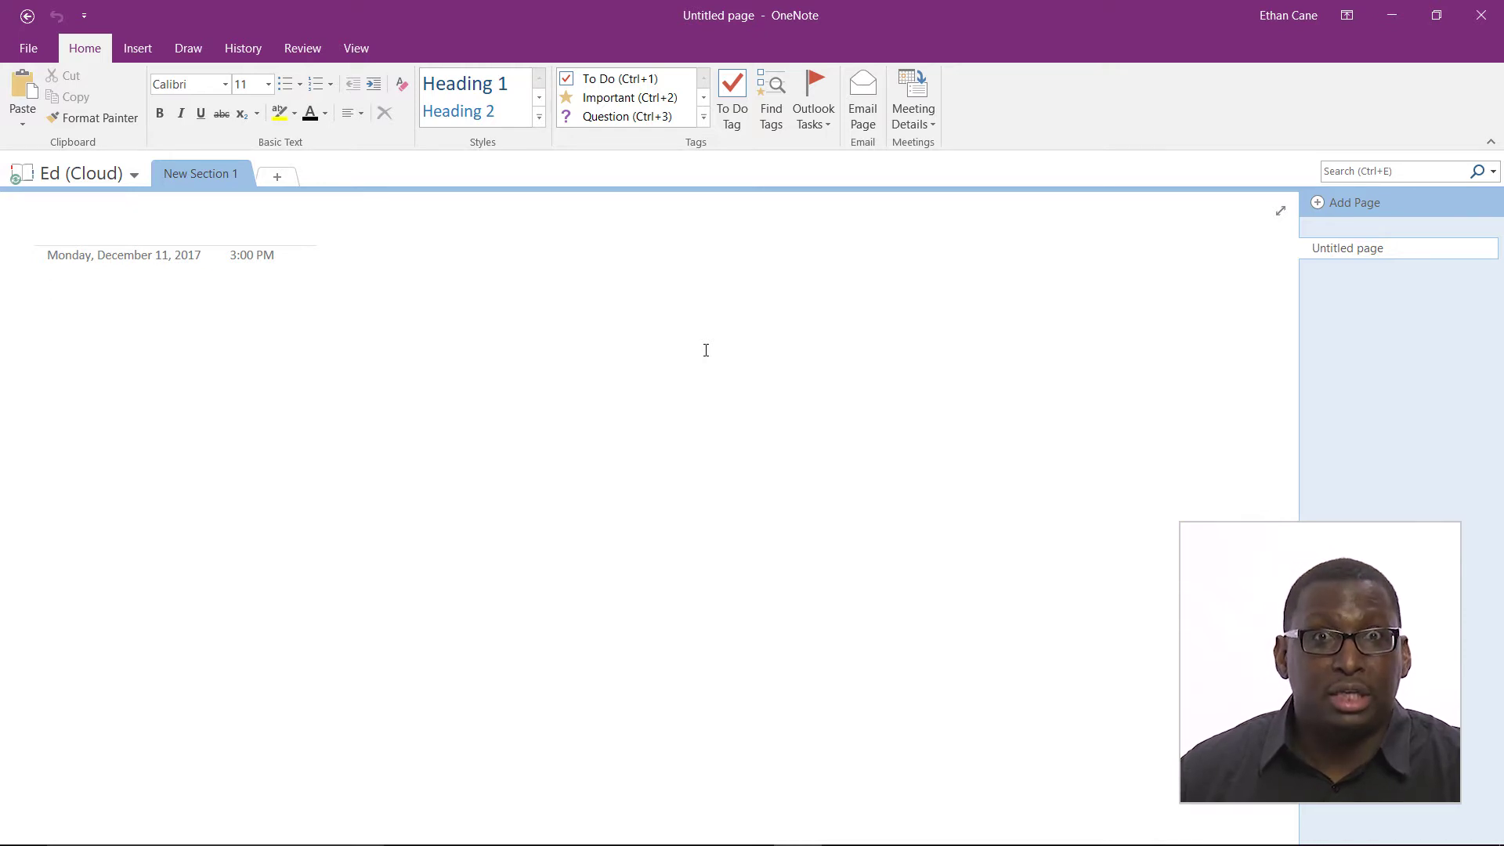
Rename New Section 1 to 'To Do Items' via the section's Rename option, then start a second section
double_click(212, 177)
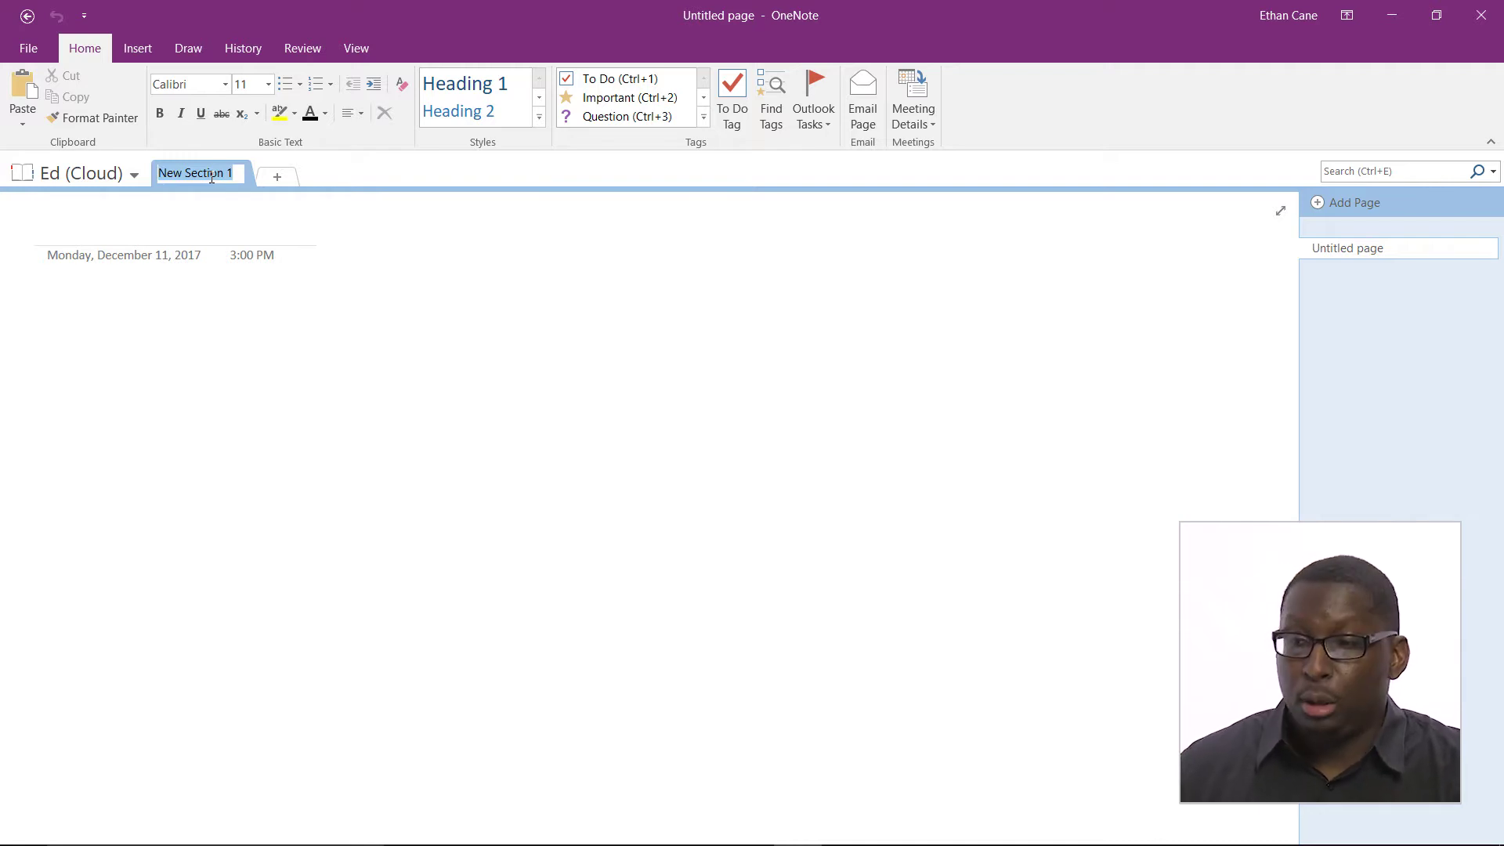
key("Return")
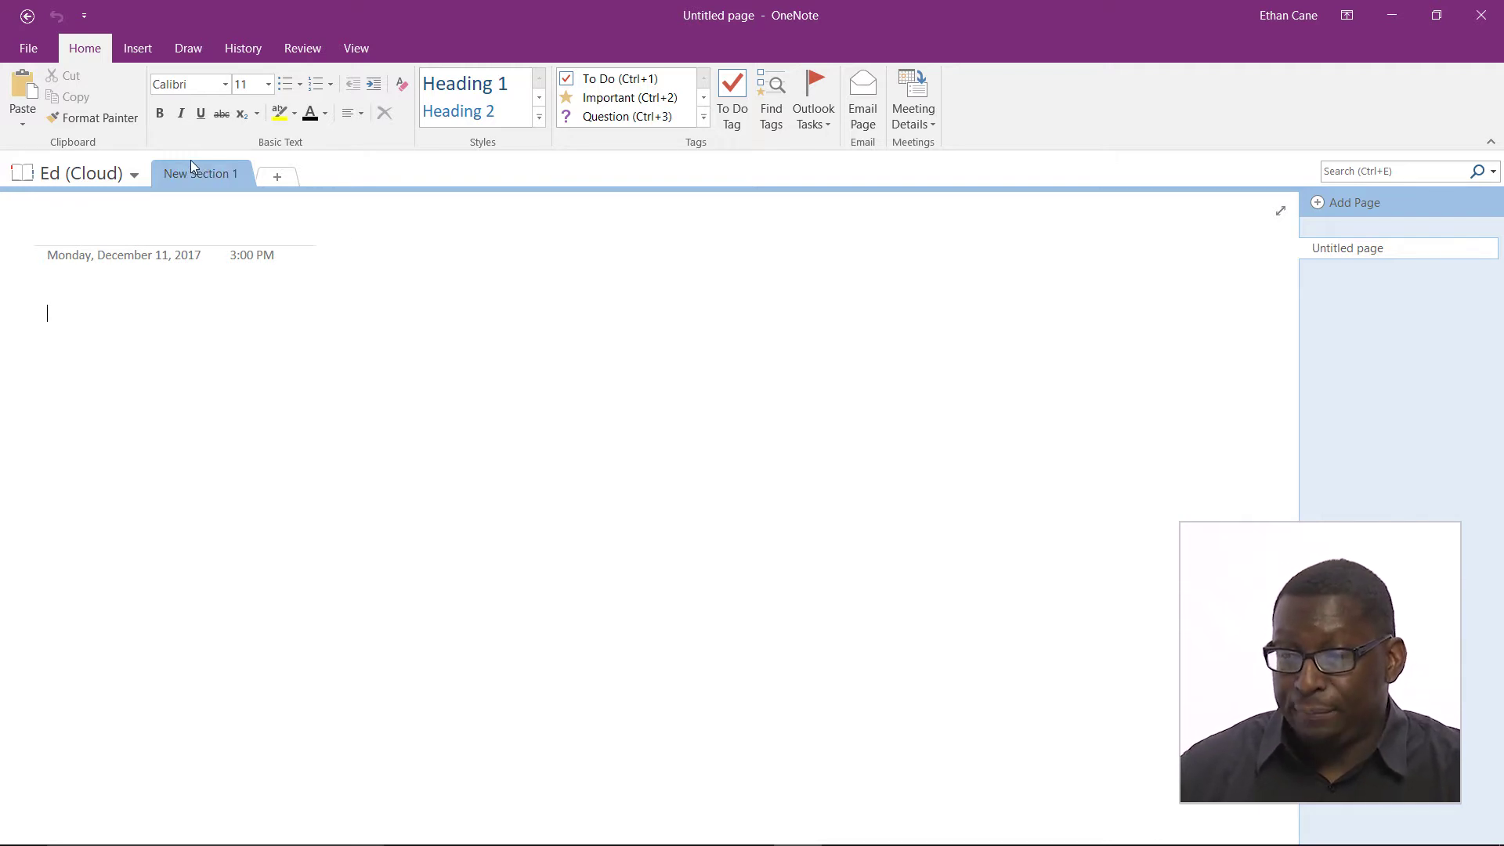
right_click(208, 173)
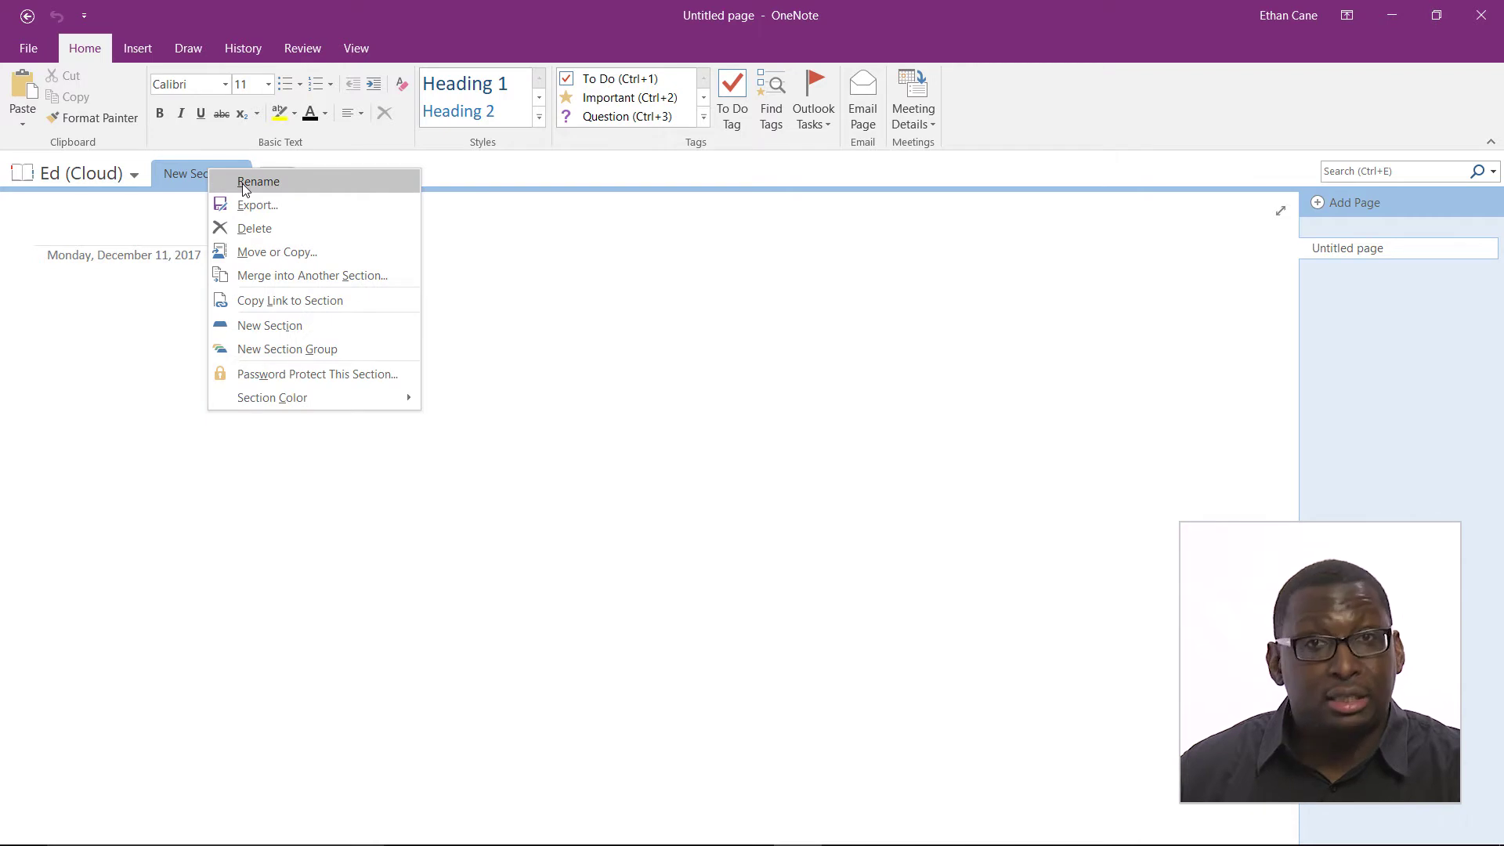
left_click(242, 183)
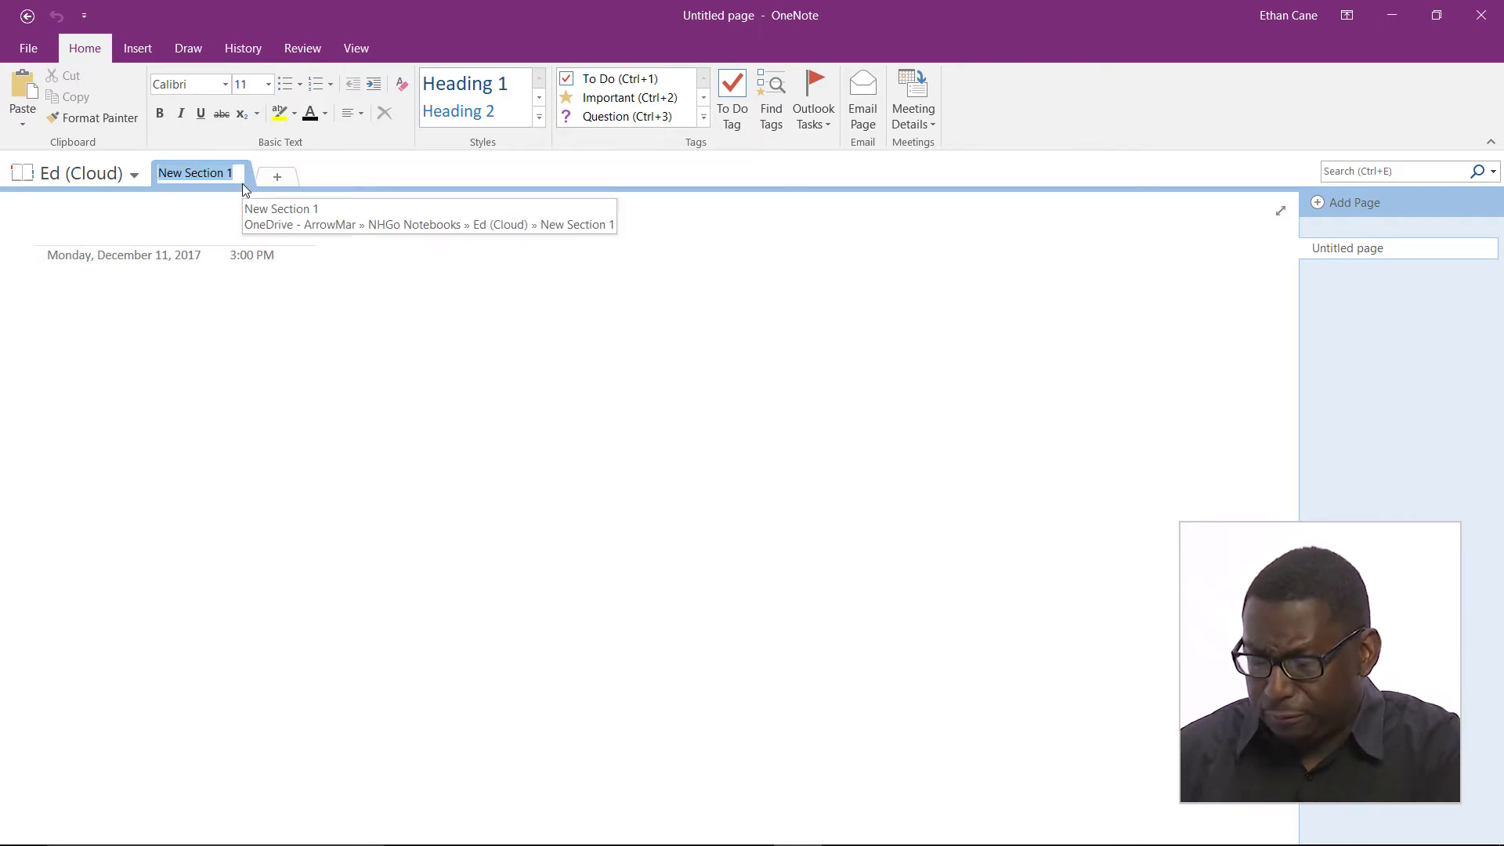
type("Tod")
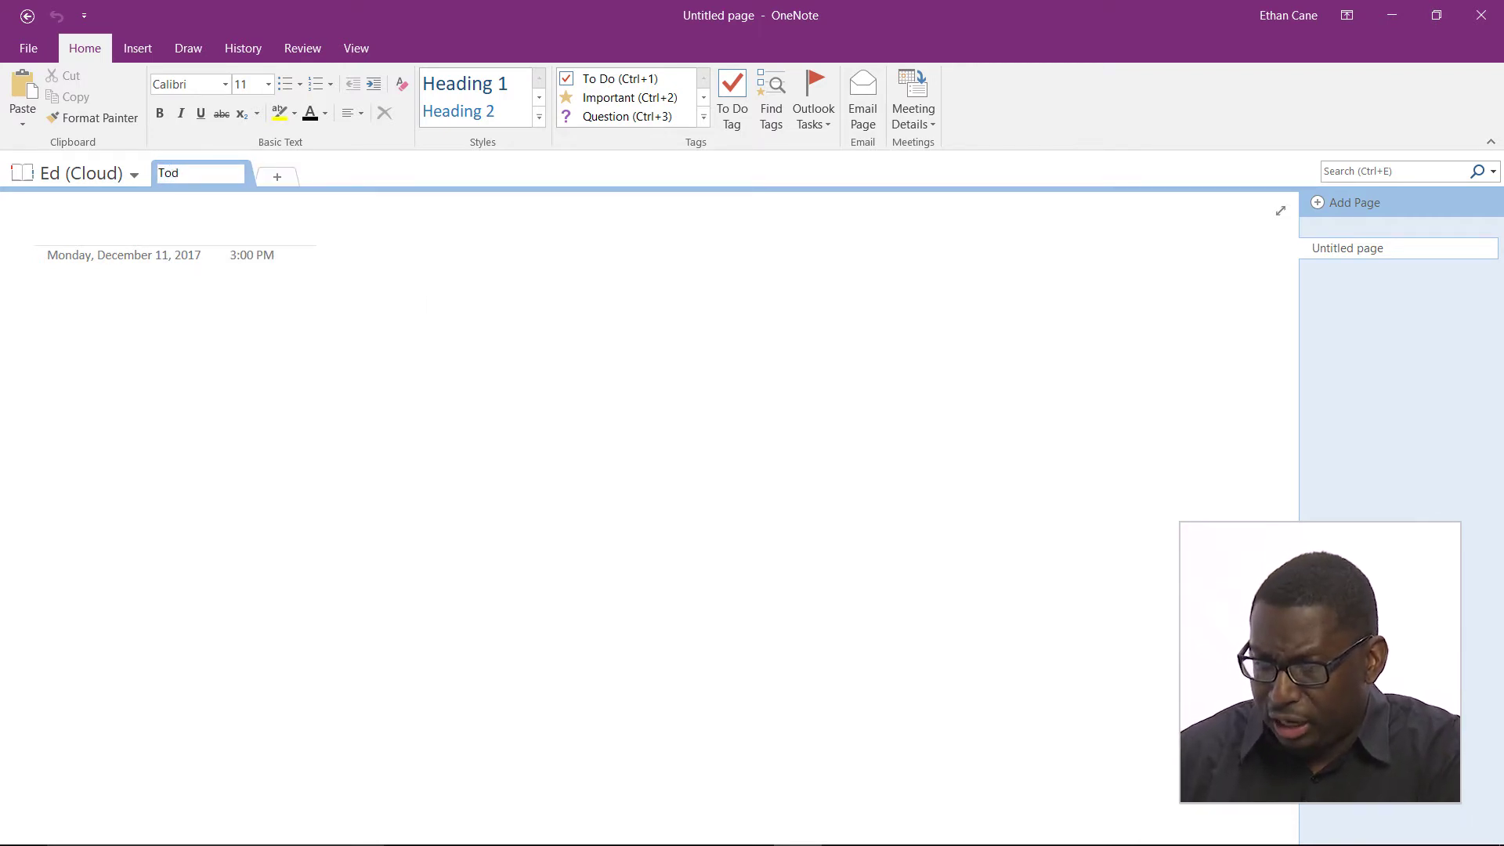
key("BackSpace")
type("D")
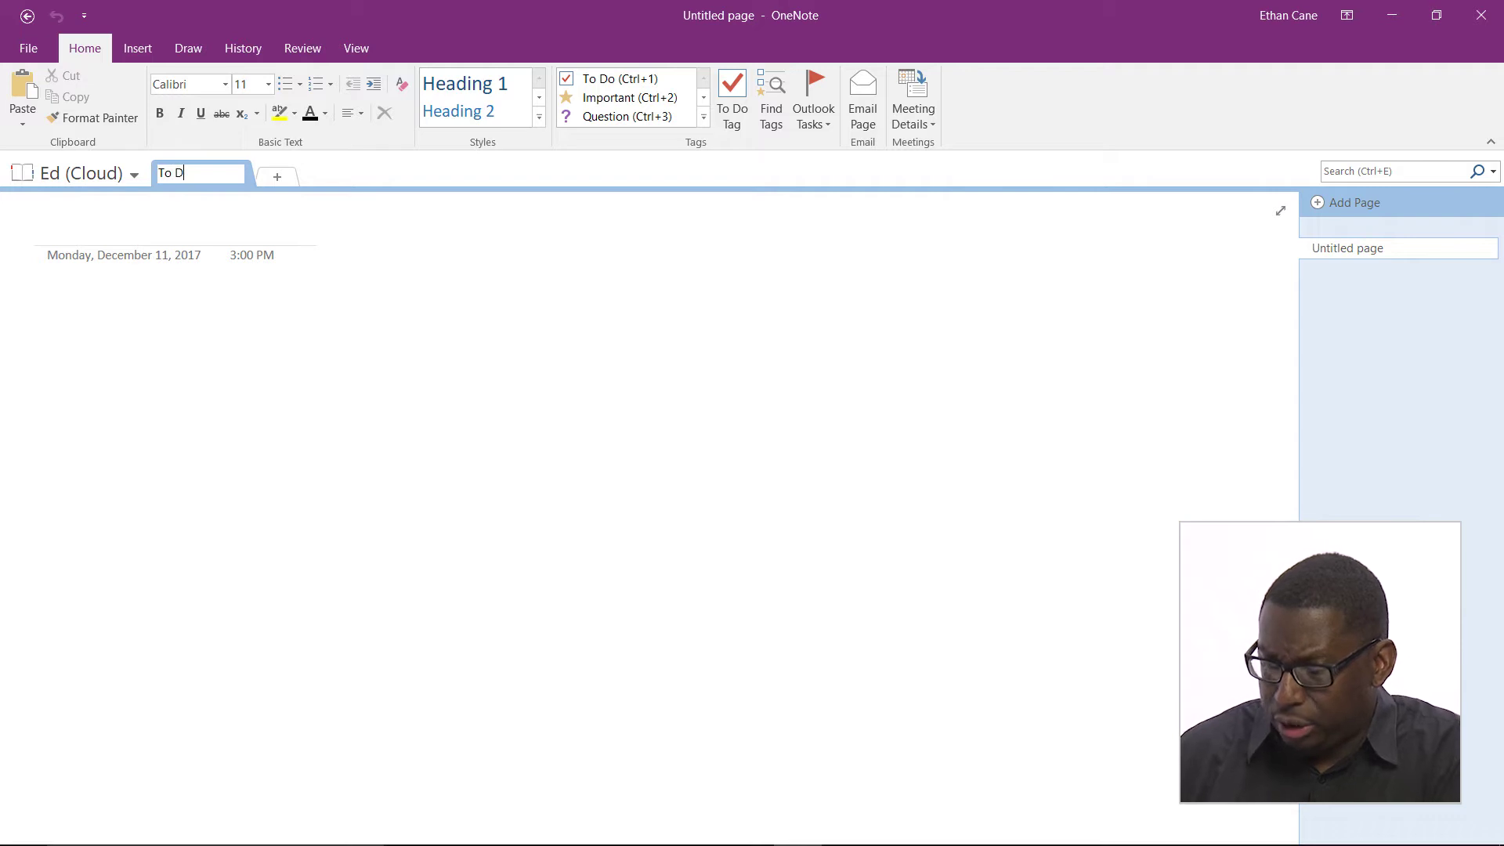
type("o Items")
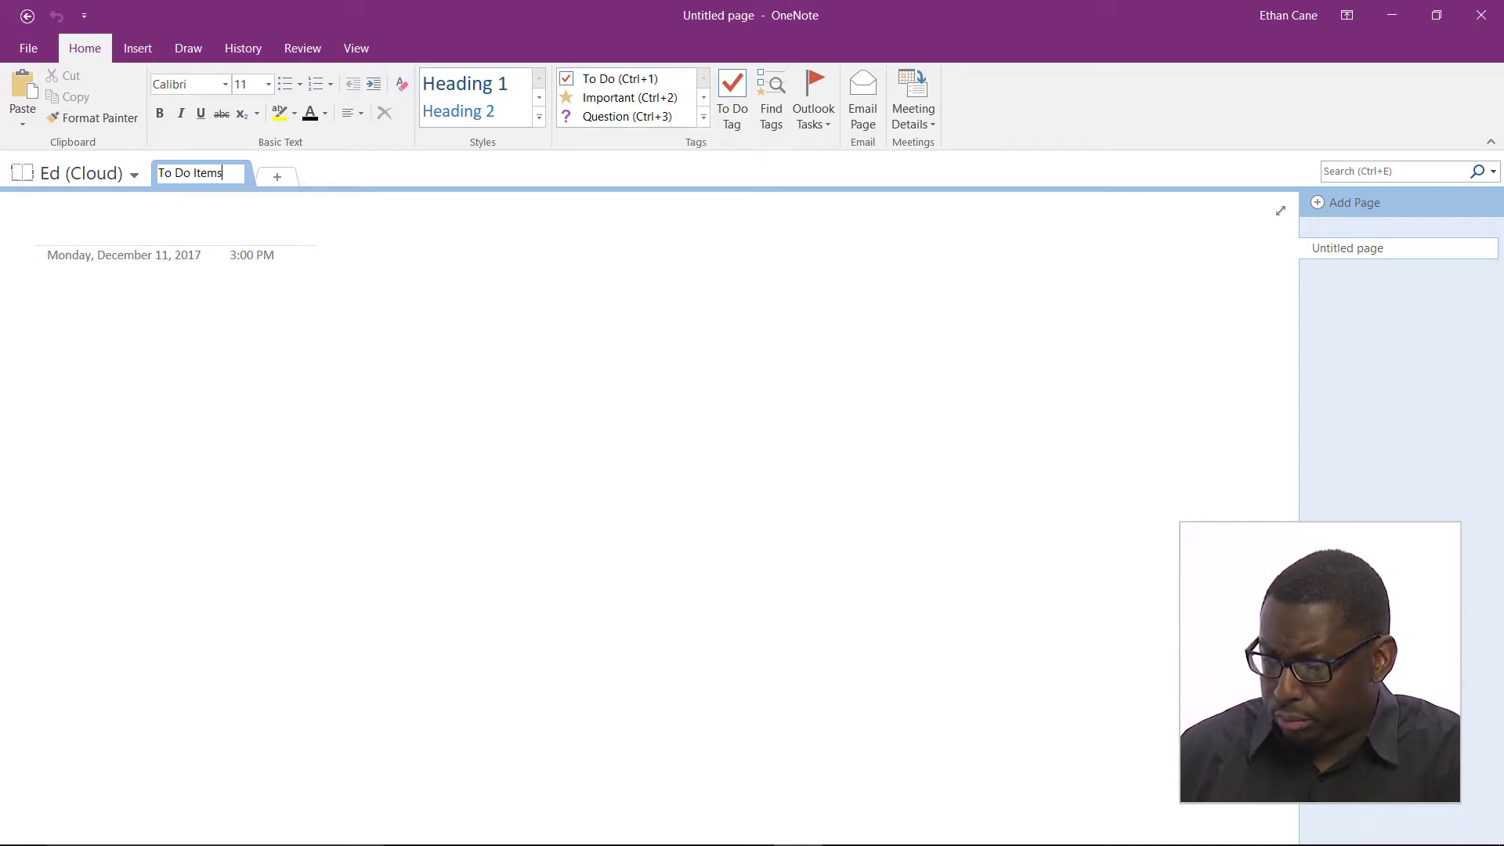
key("Return")
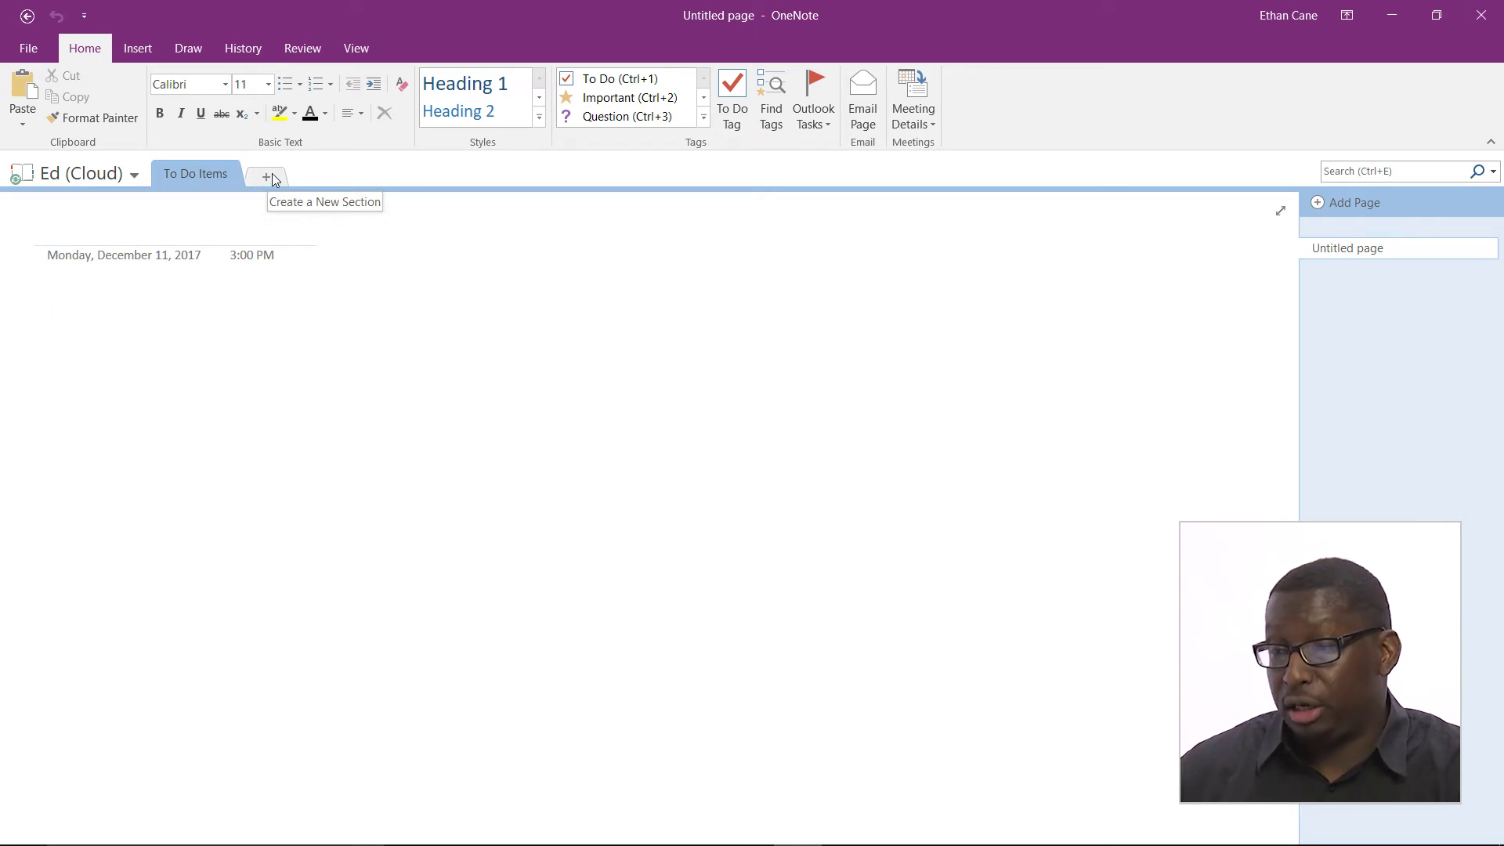
left_click(271, 178)
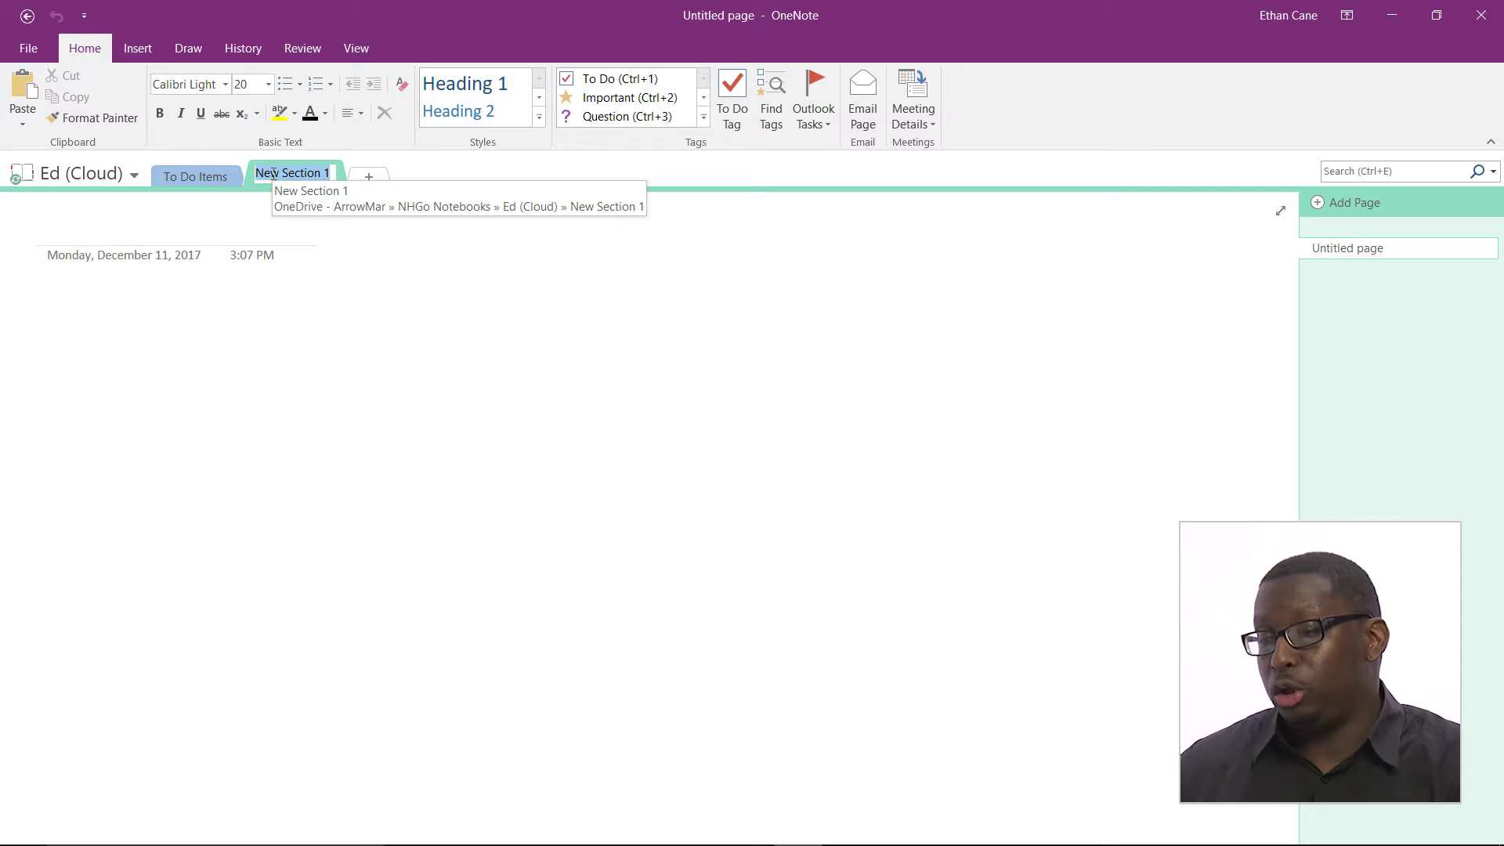
type("F")
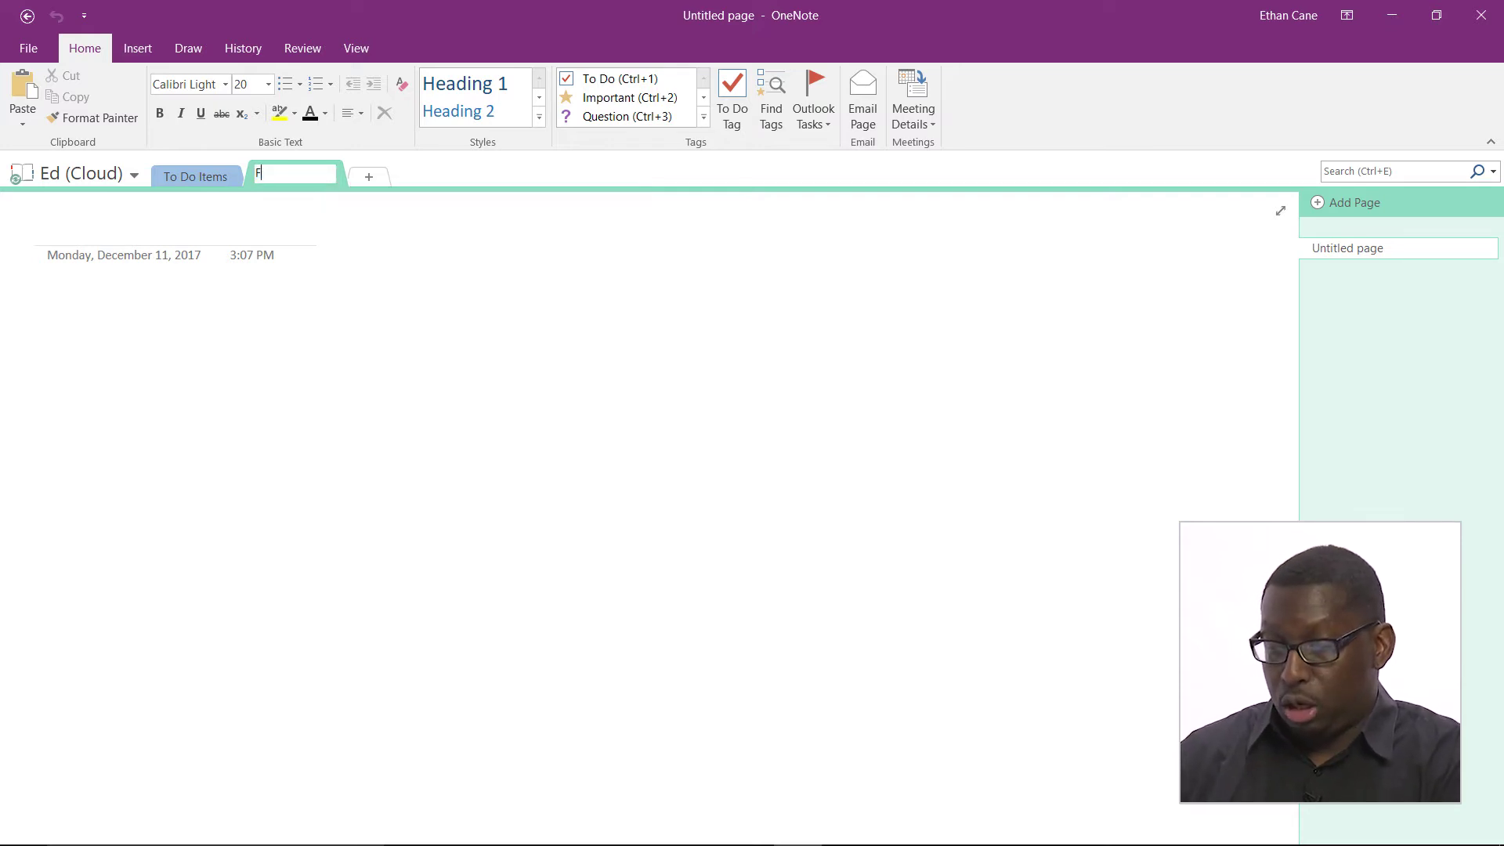
type("ile Prin")
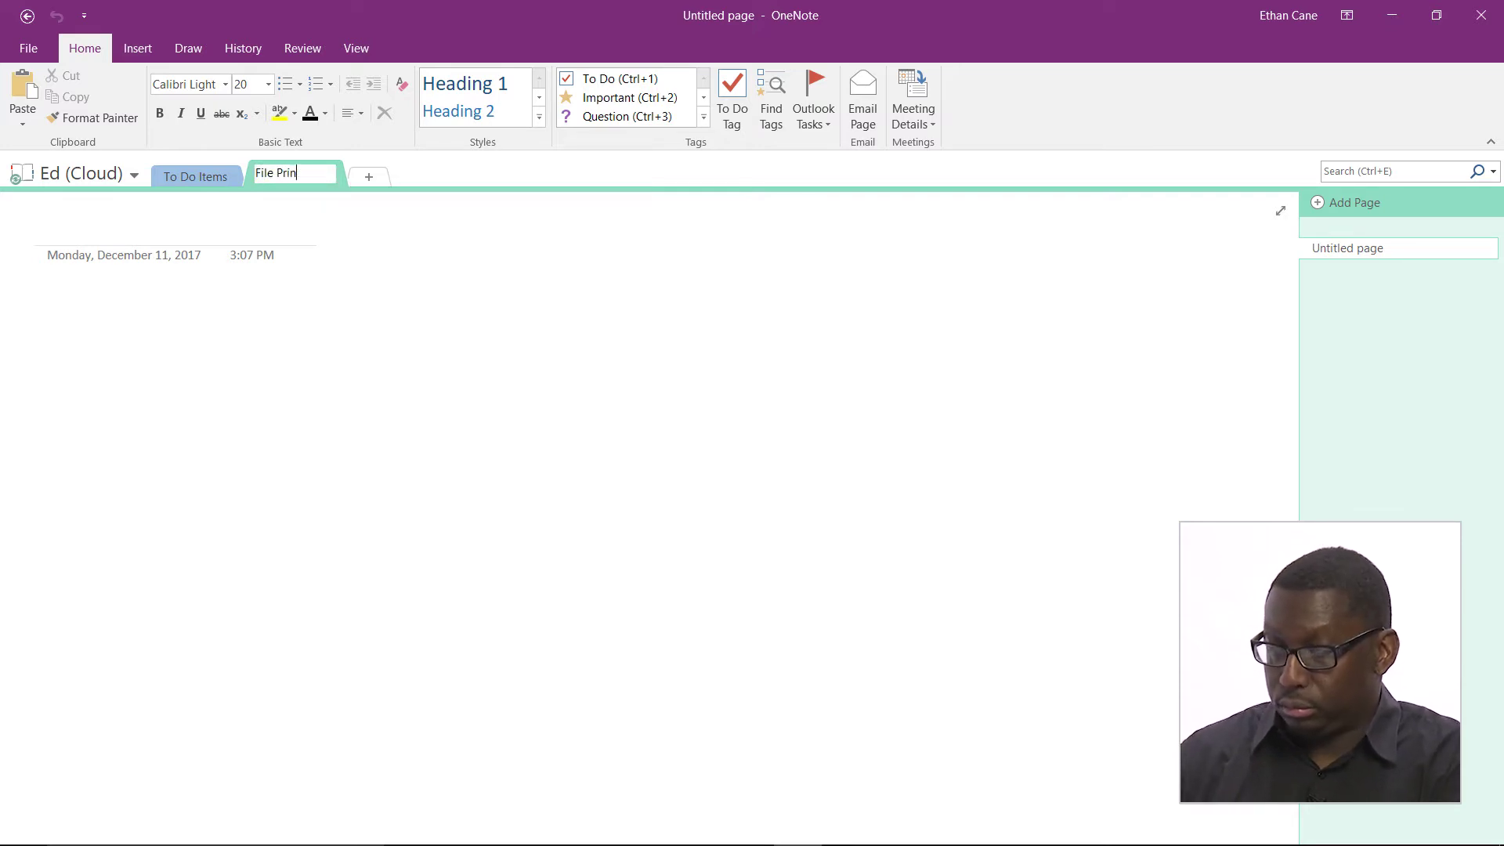
type("tou")
type("ts")
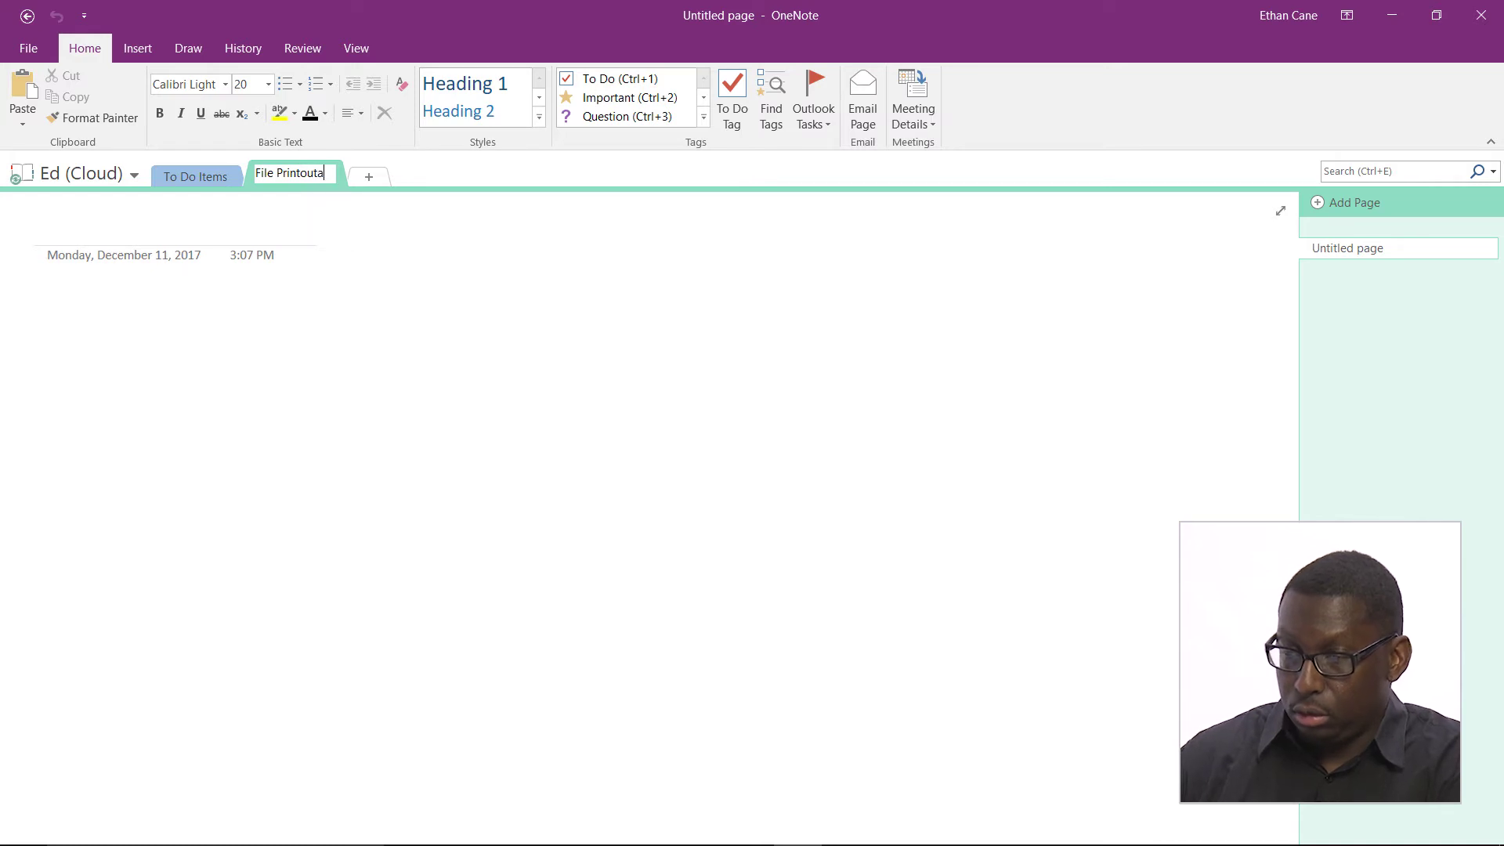
Correct the typed name to 'Email Printouts' and confirm it as the second section's name
key("BackSpace")
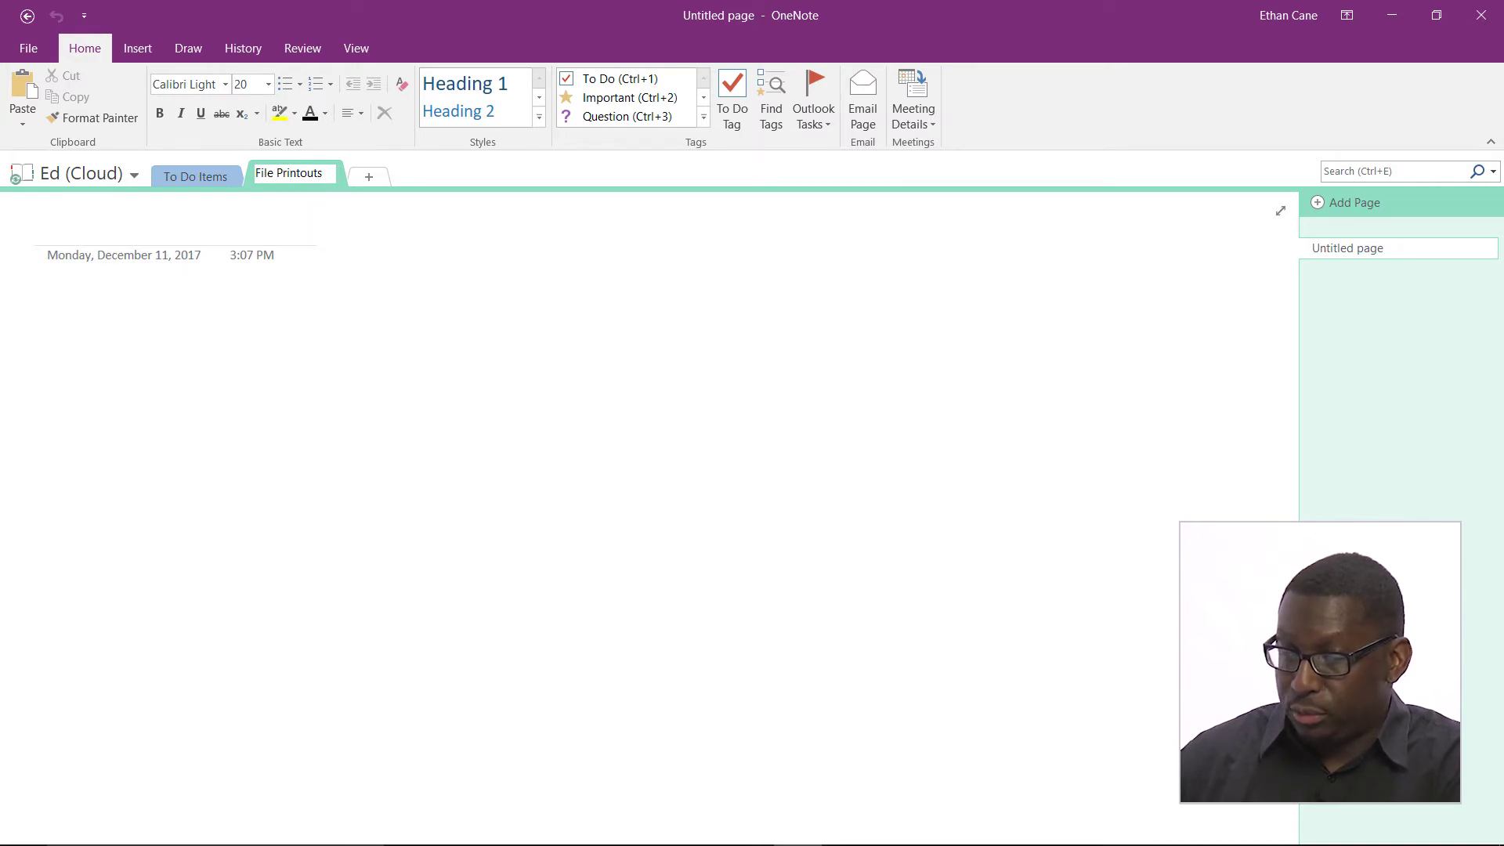
key("Delete")
key("Delete")
key("Delete")
key("Delete")
key("Delete")
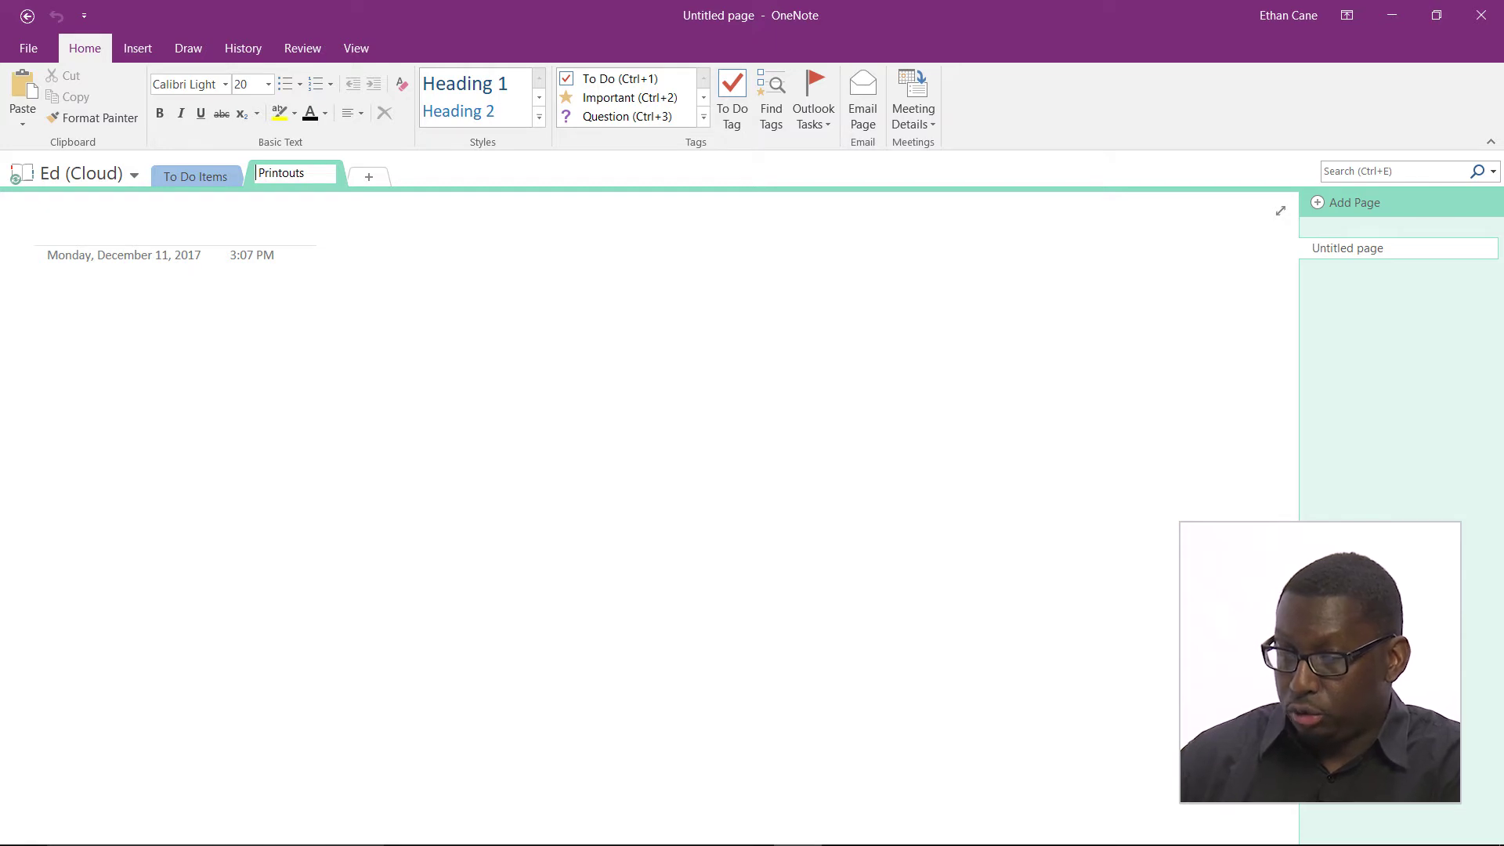
type("Email")
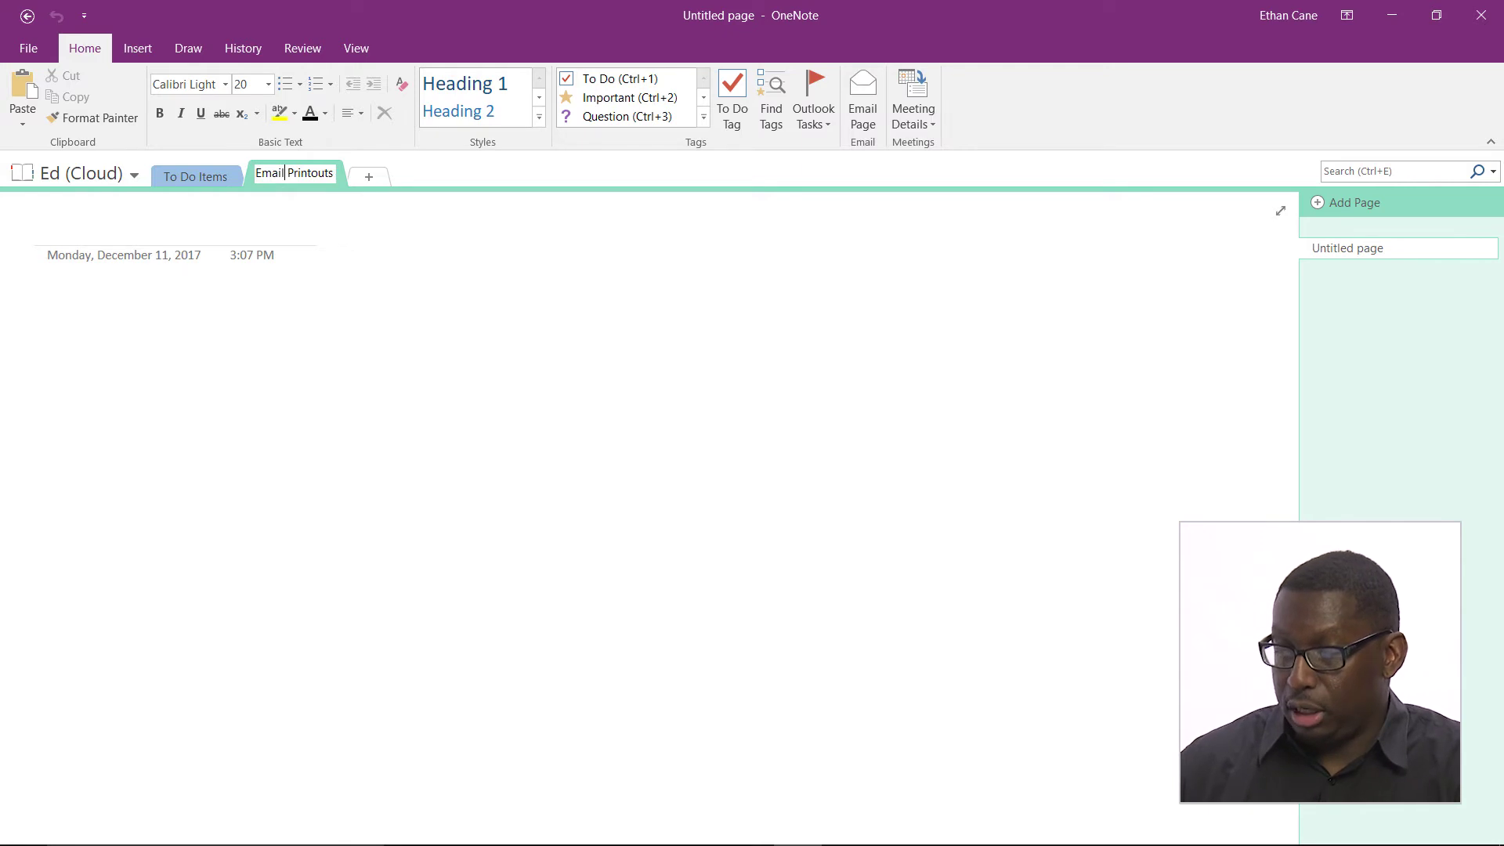
key("Return")
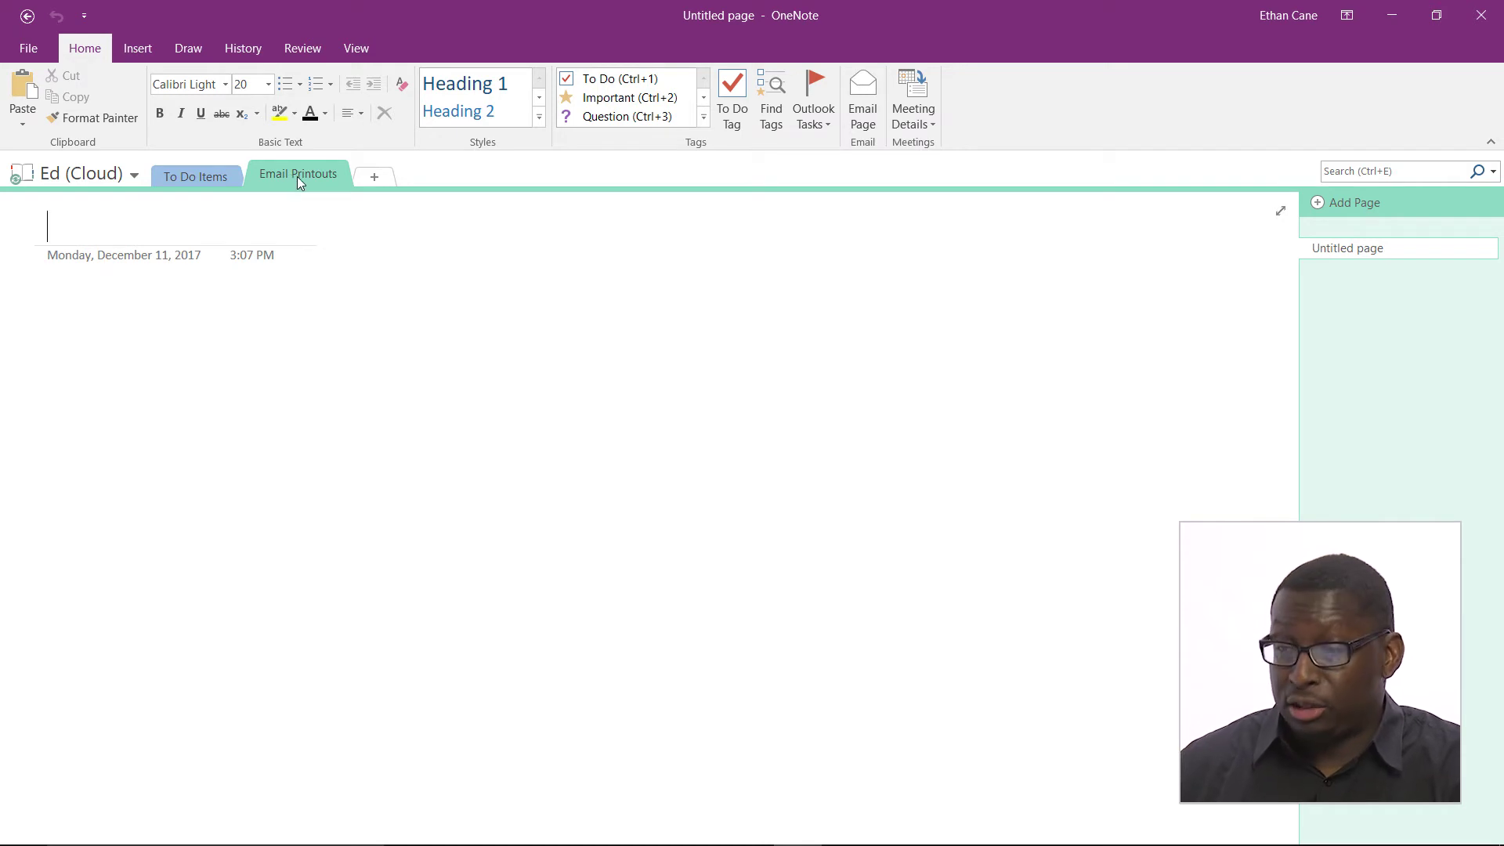
right_click(300, 176)
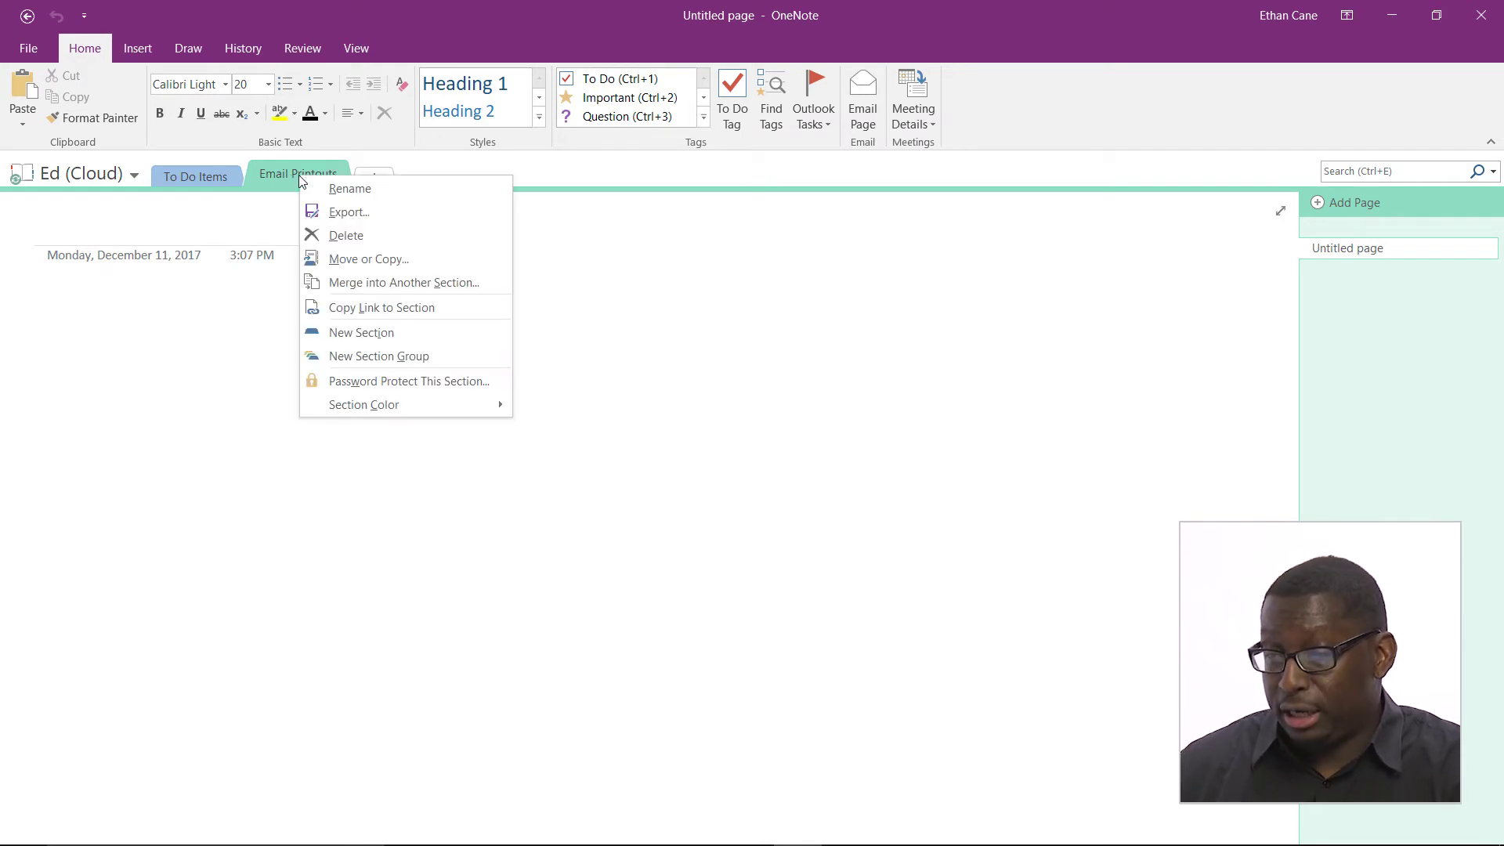
Create a third section named 'Images' after Email Printouts and return to To Do Items
left_click(379, 334)
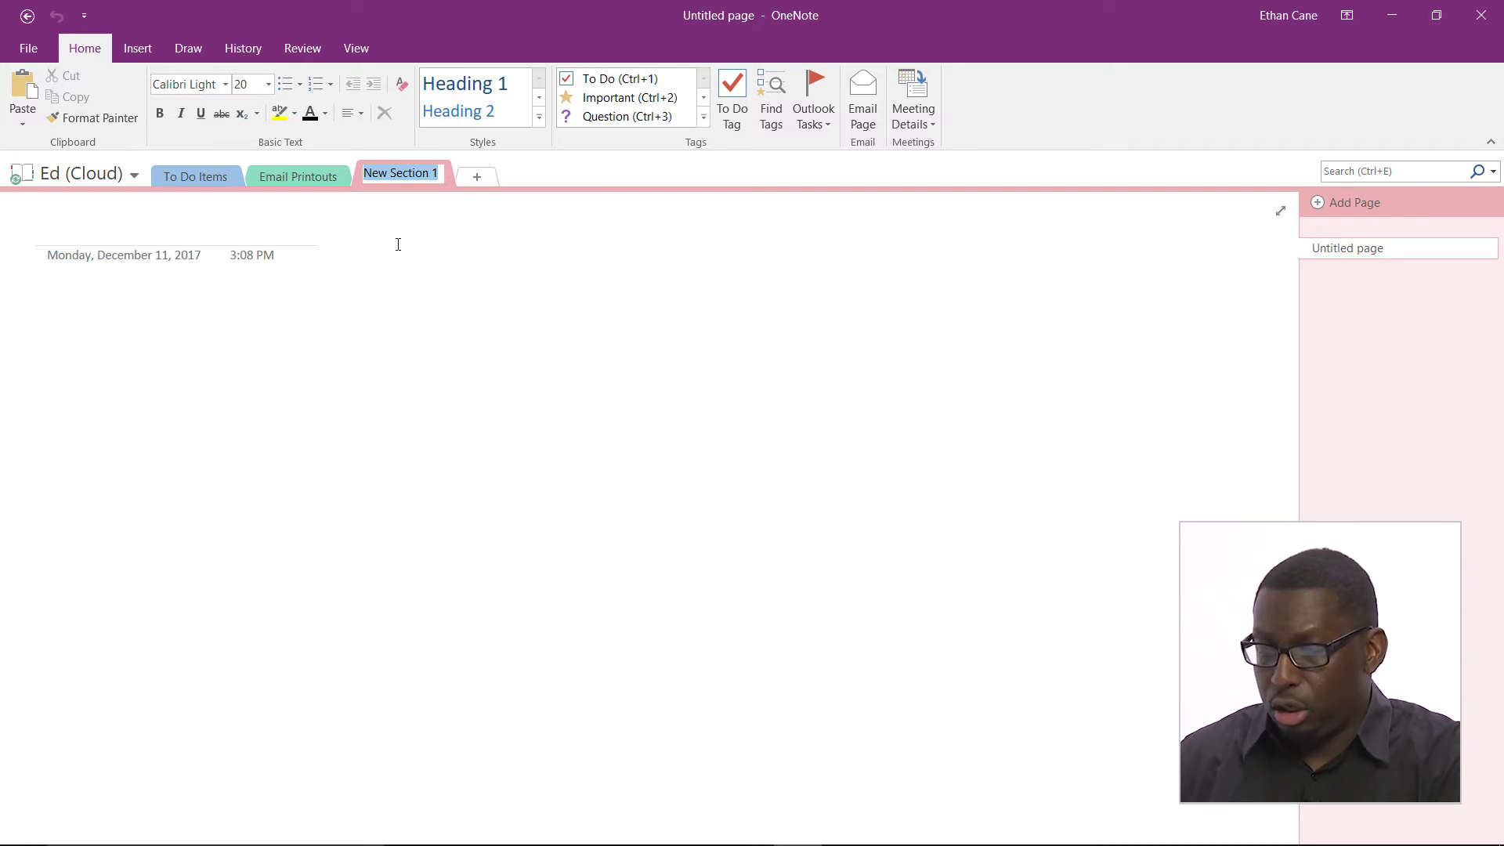
type("Images")
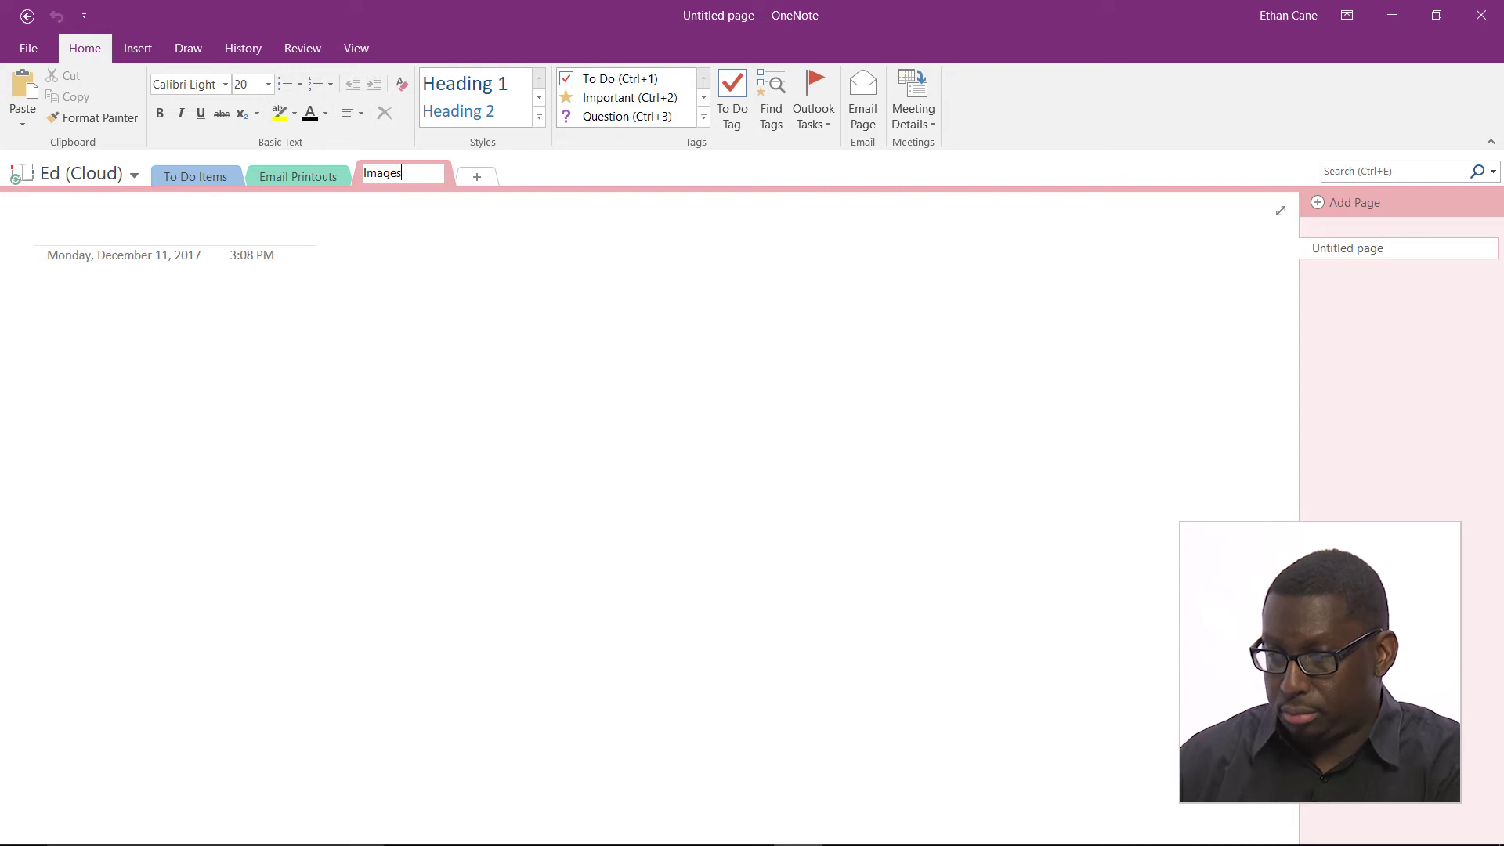
key("Return")
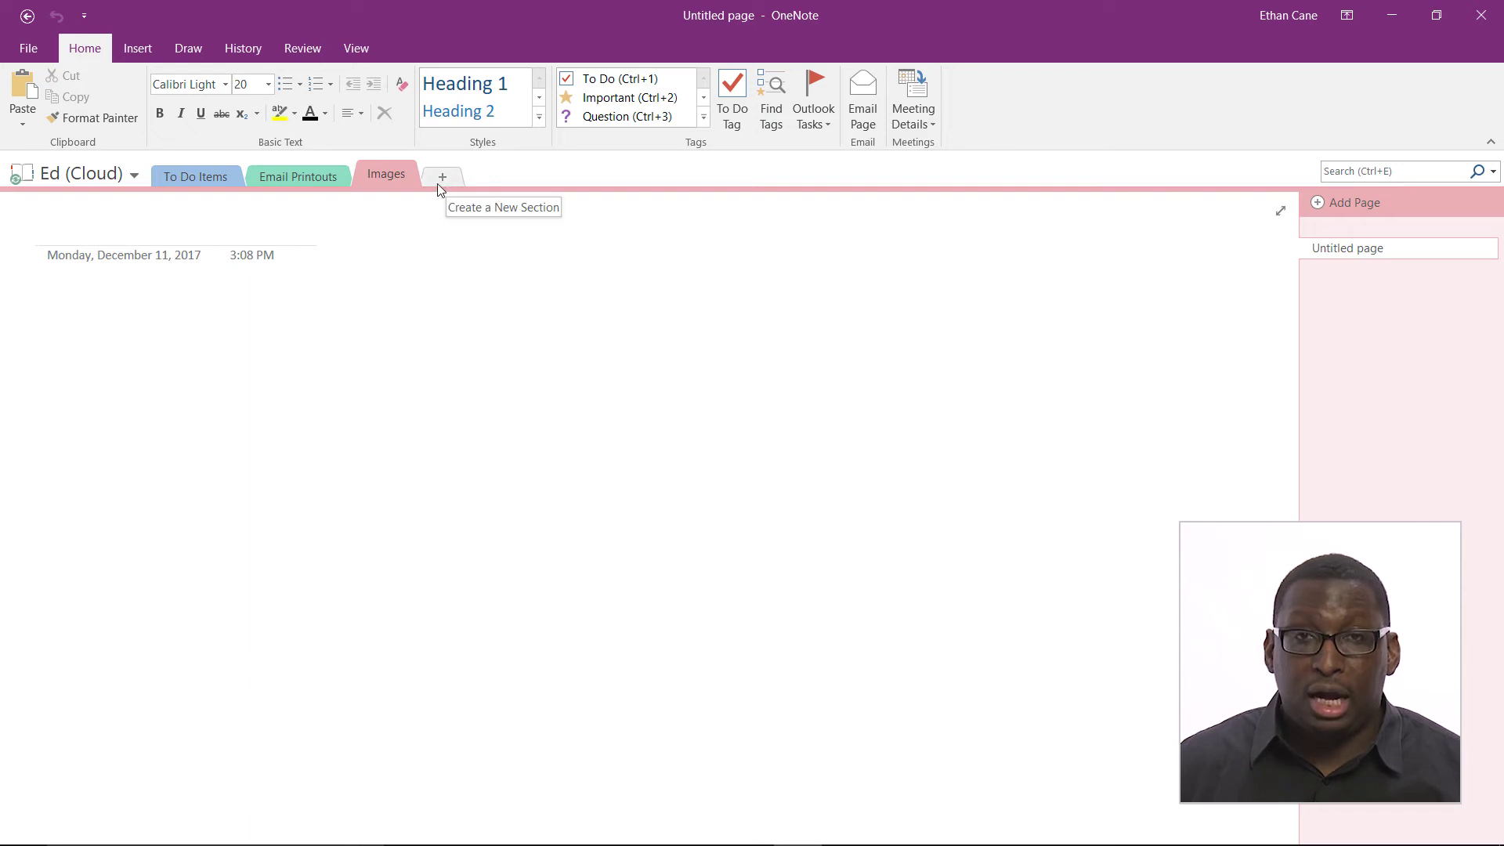
mouse_move(385, 174)
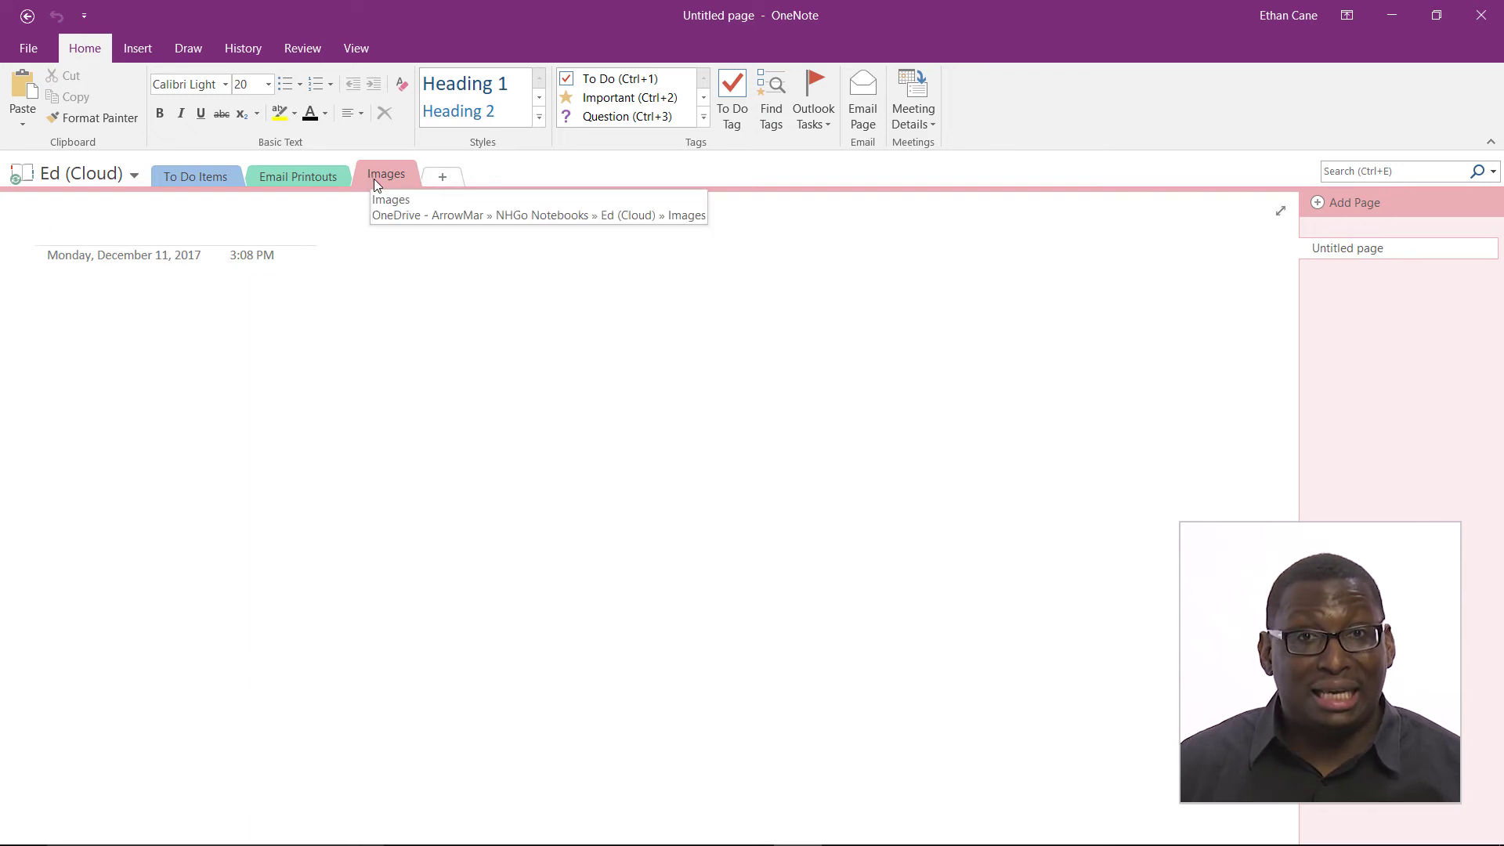
left_click(220, 176)
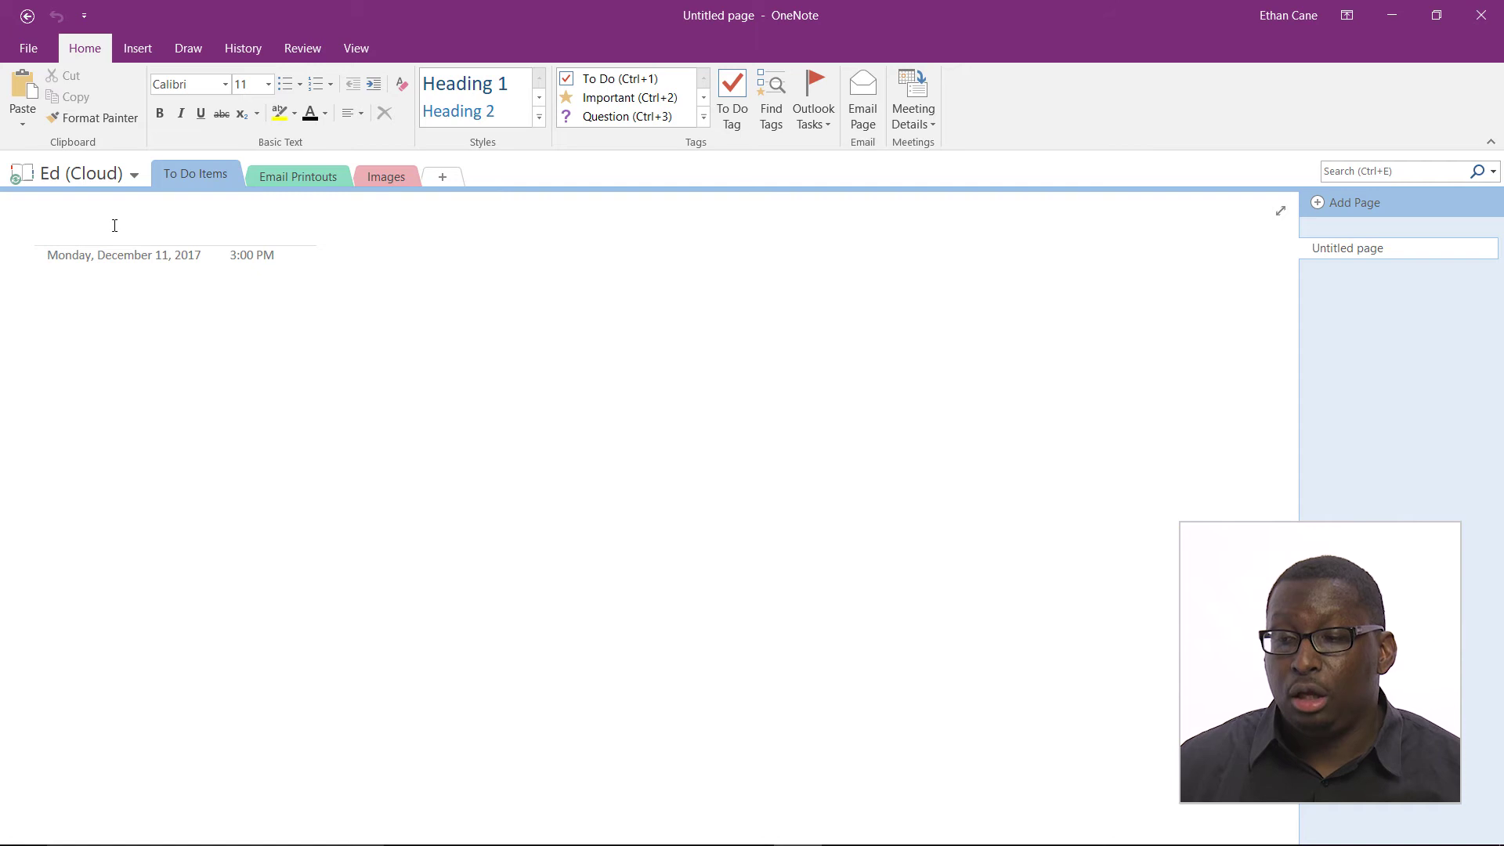
left_click(53, 221)
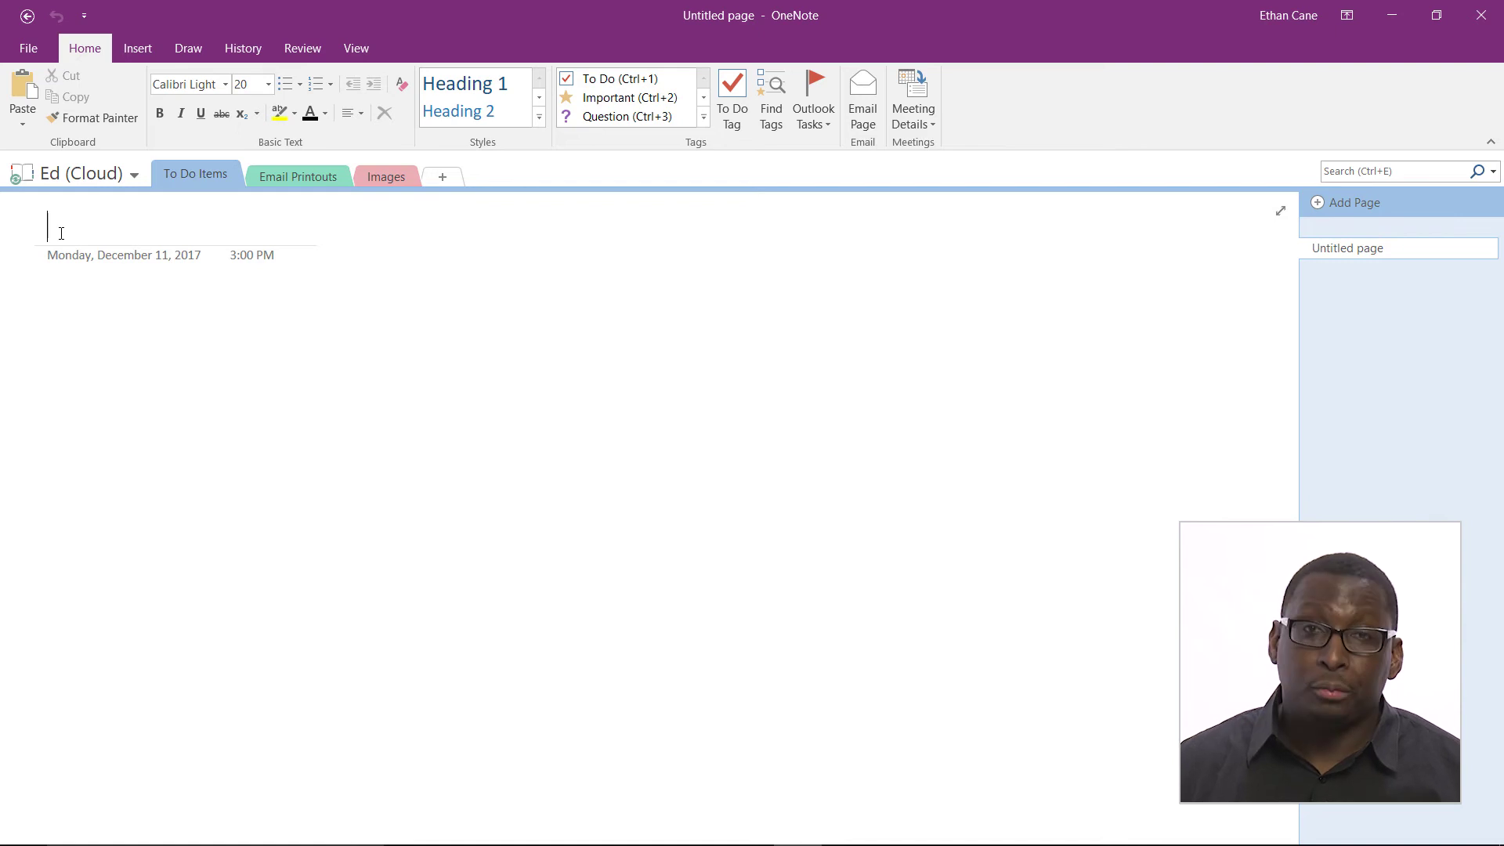
type("Imp")
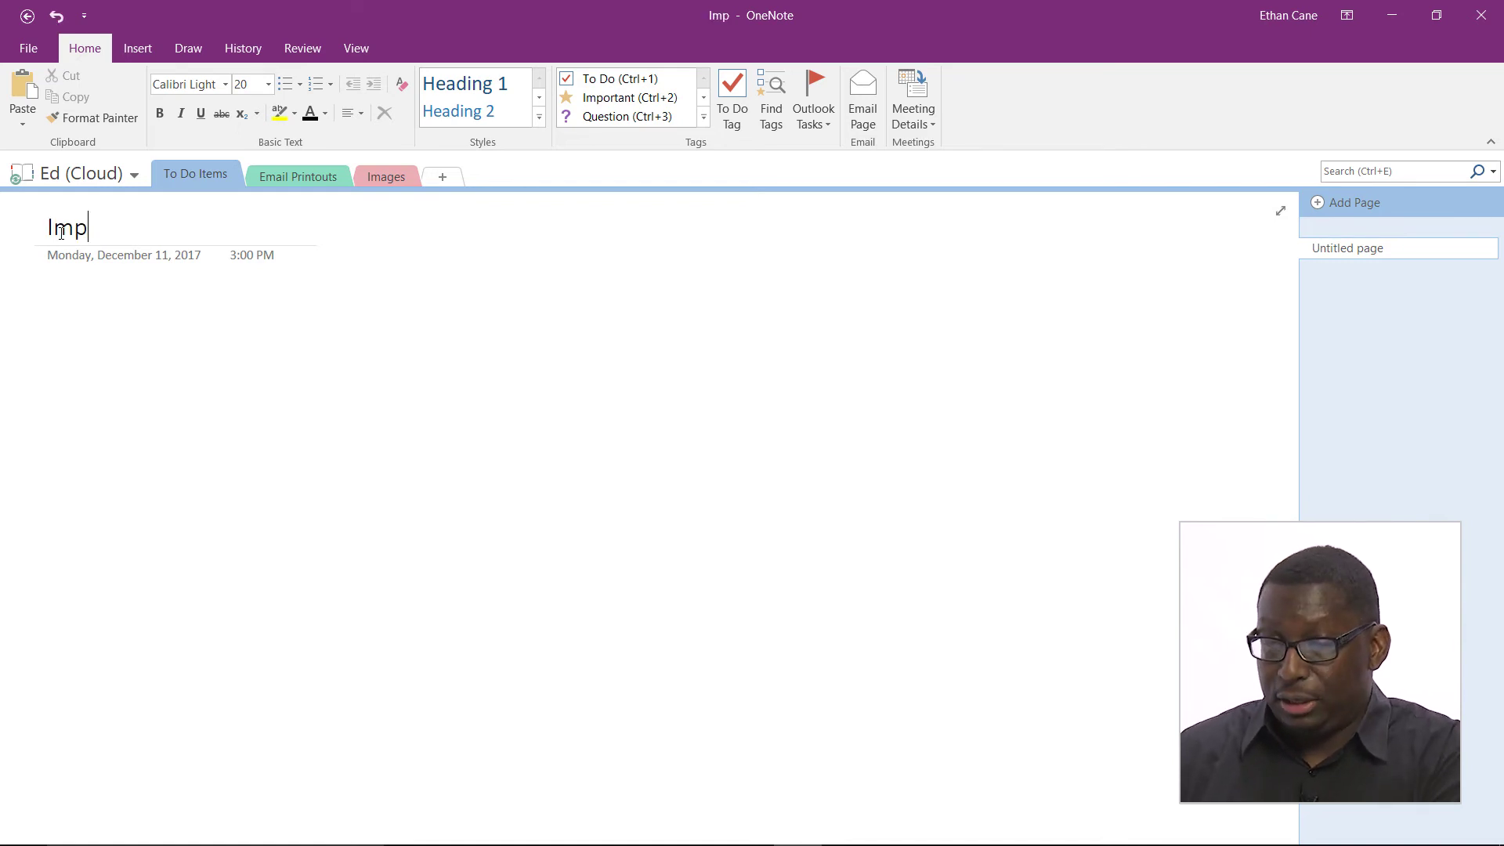
type("ortant ")
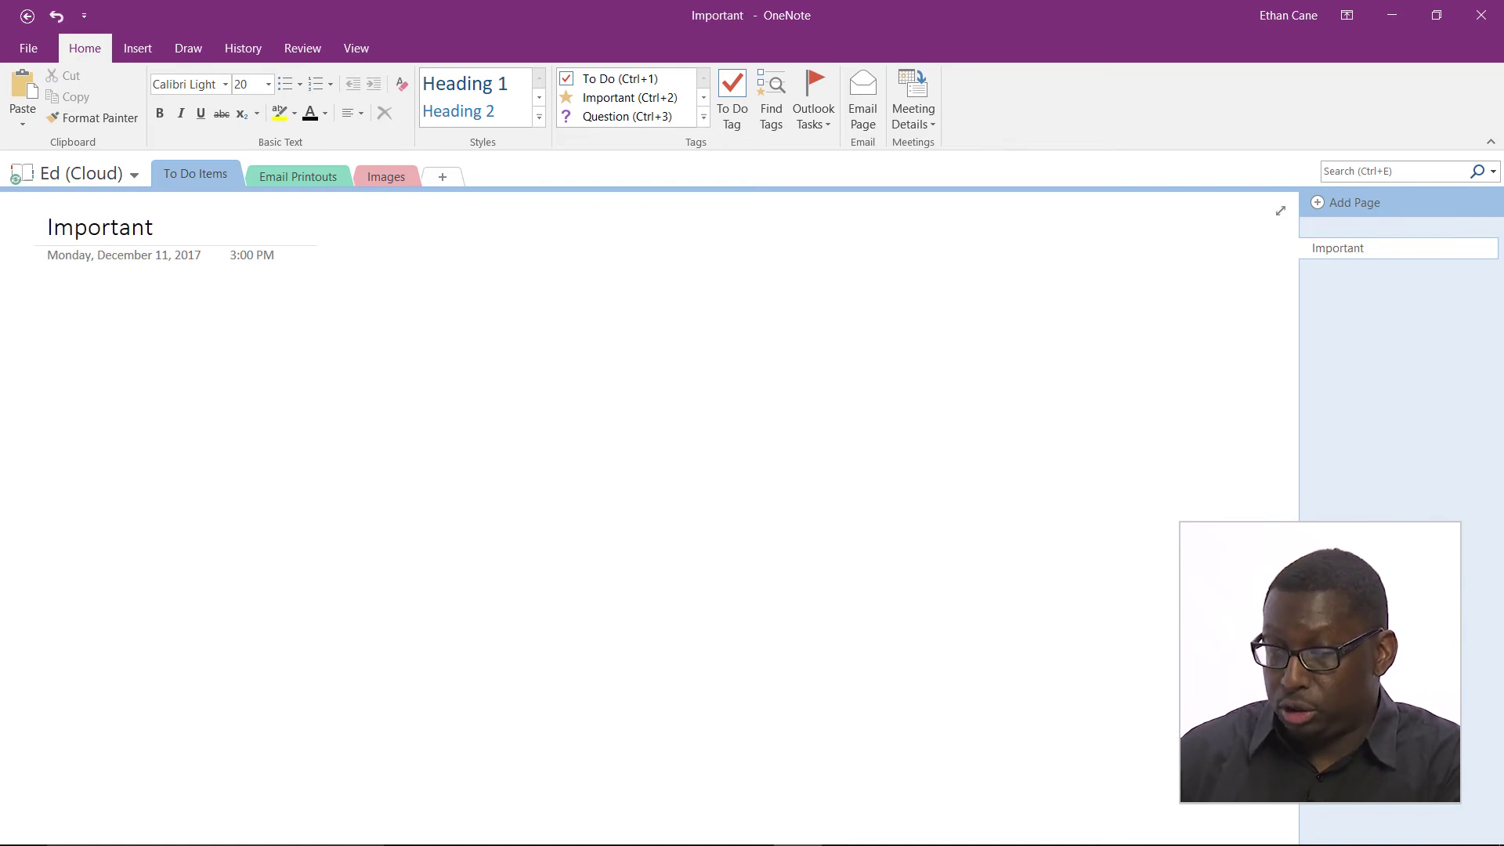
type("Stuff")
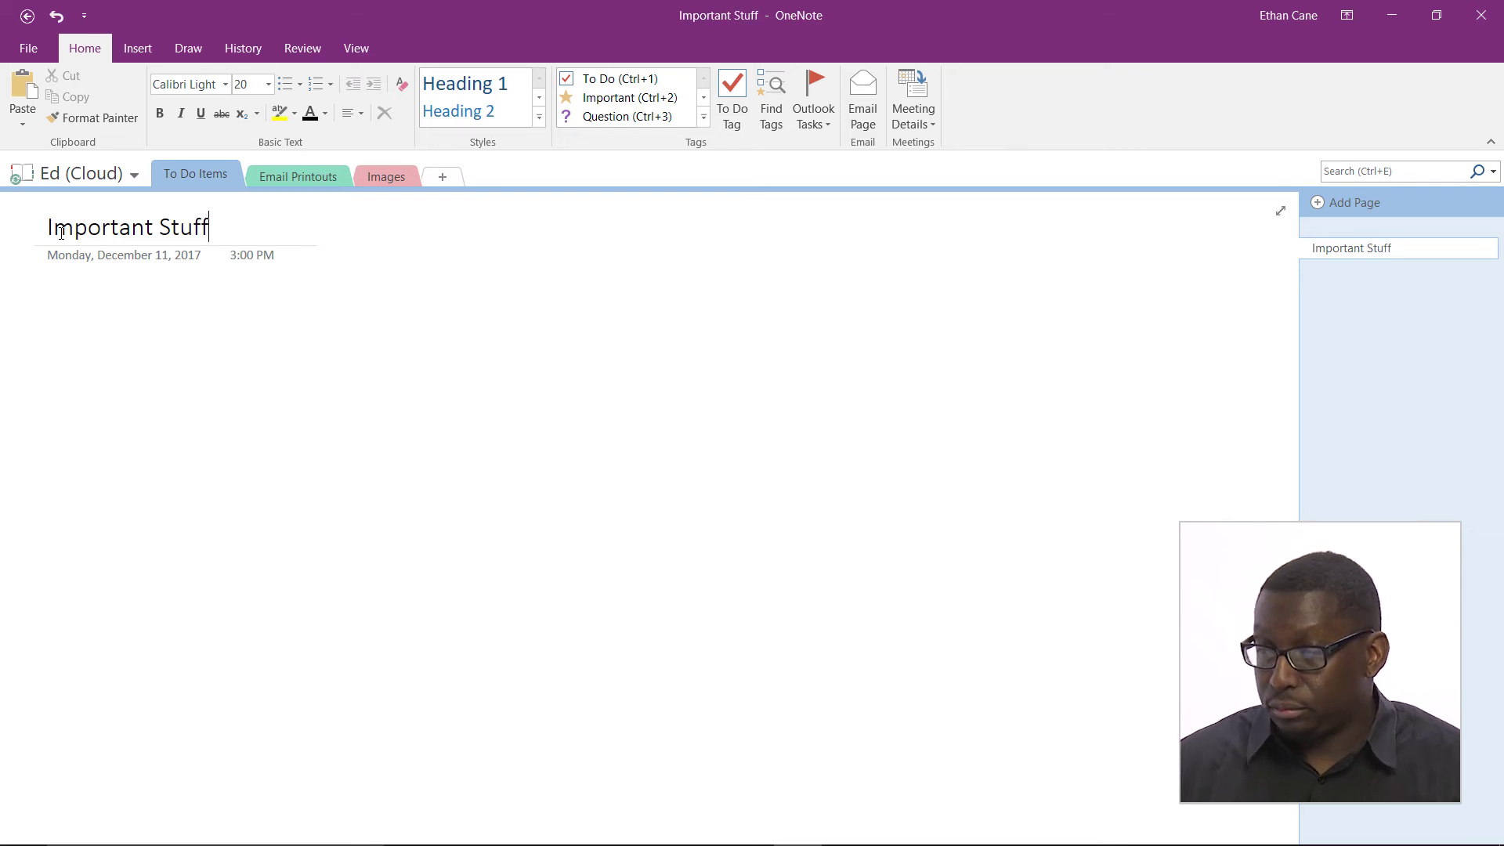
Title the To Do Items page 'Important Stuff' and add a new page below it
left_click(103, 317)
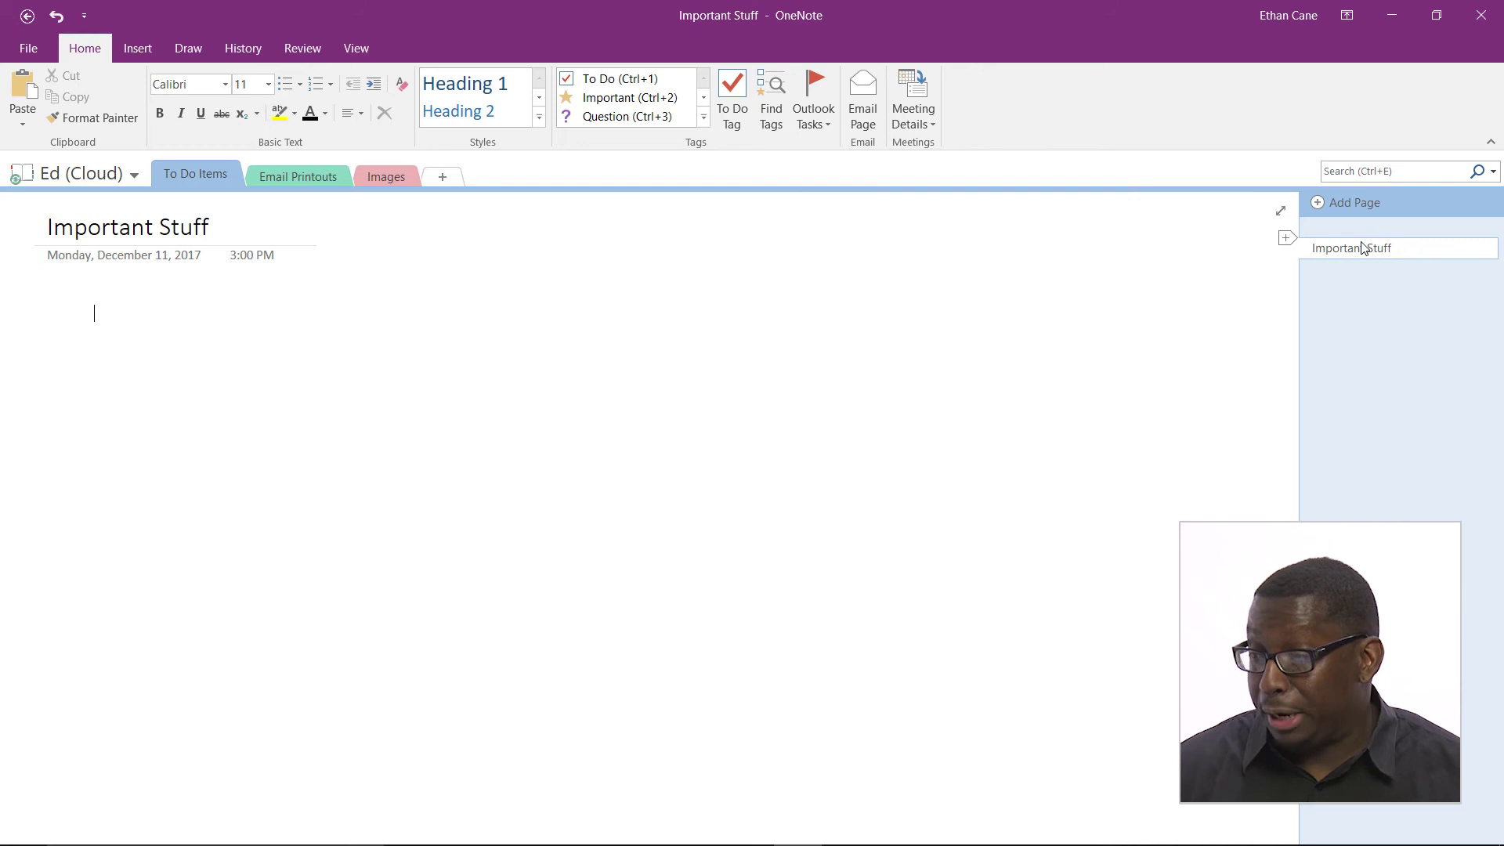
mouse_move(1364, 248)
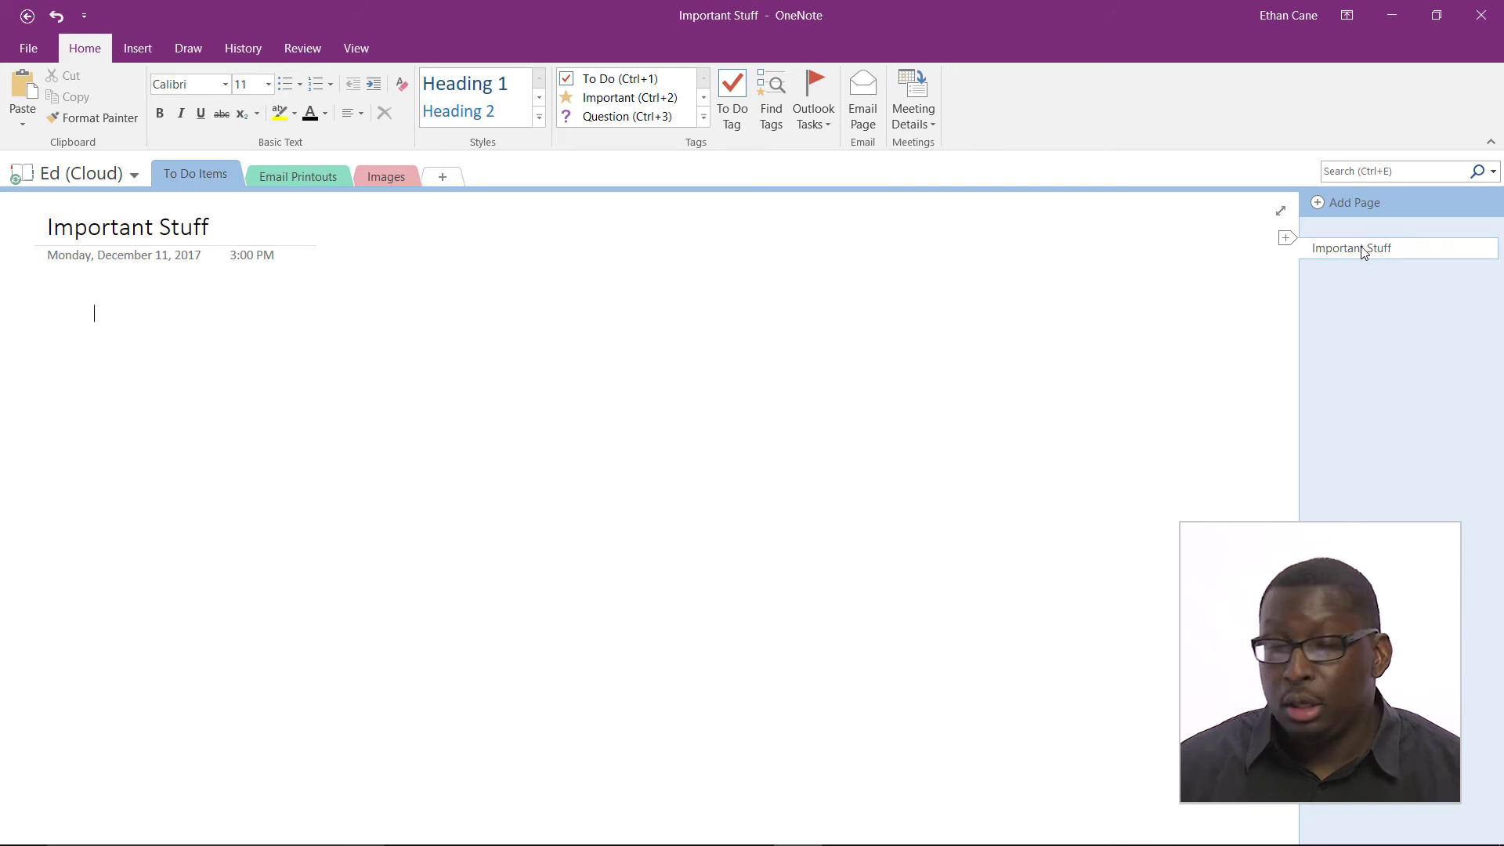
left_click(1321, 203)
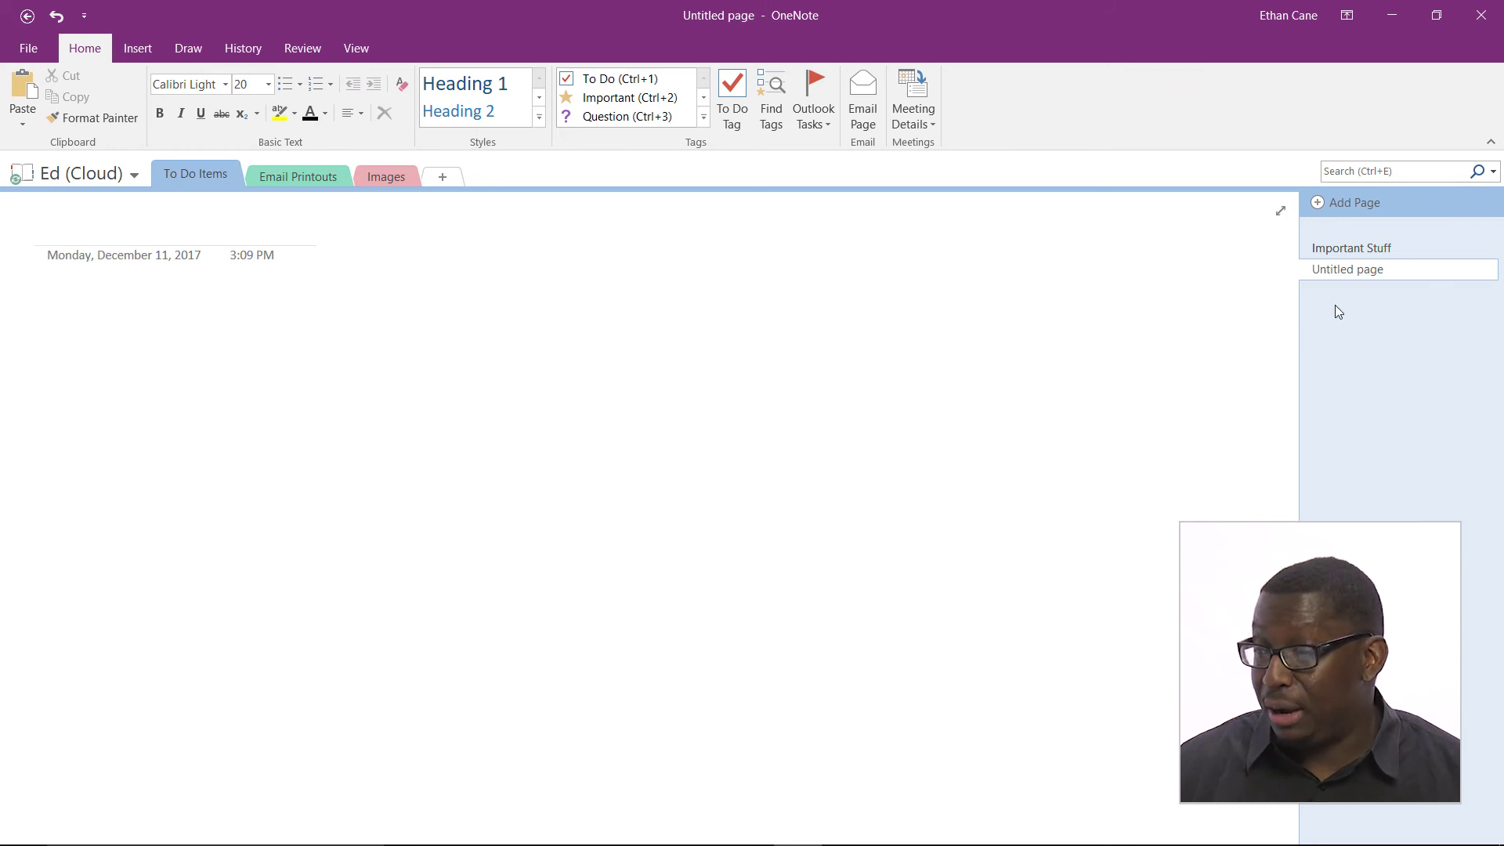
View the untitled page's context menu and dismiss it without renaming the page
right_click(1335, 270)
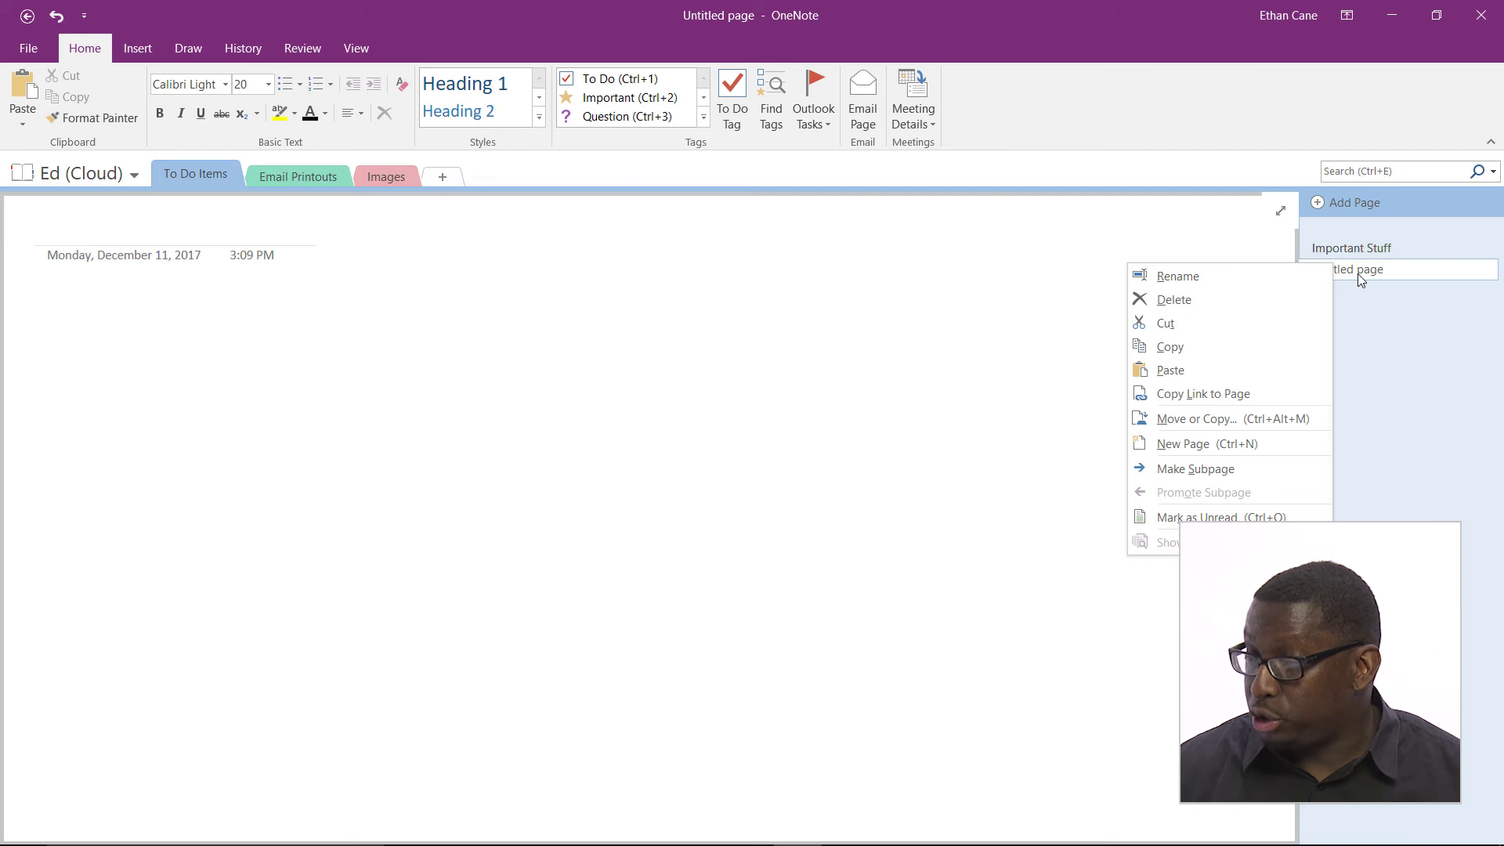
right_click(1357, 274)
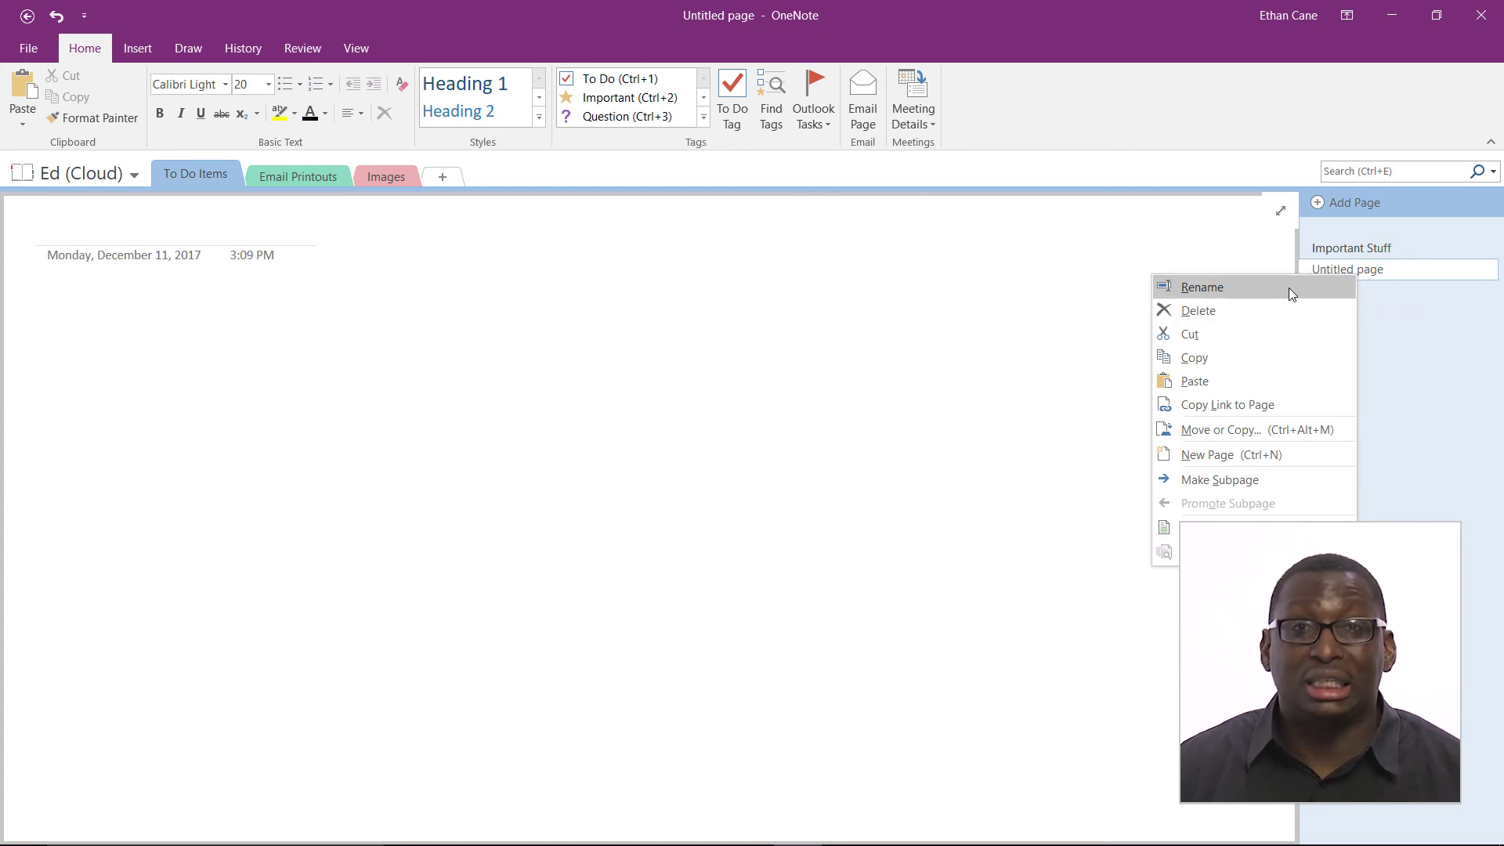
left_click(1440, 317)
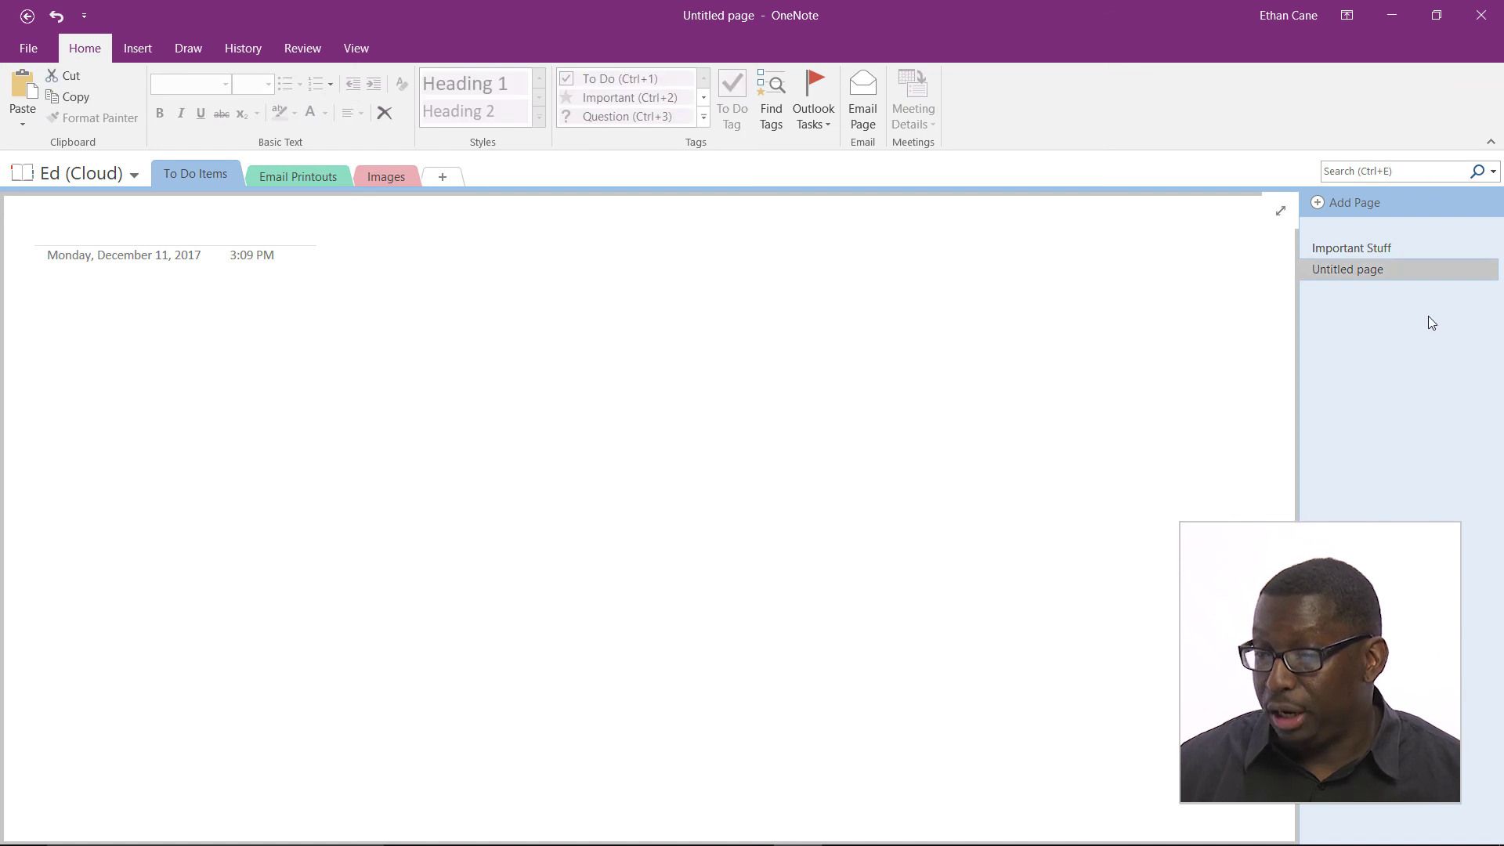